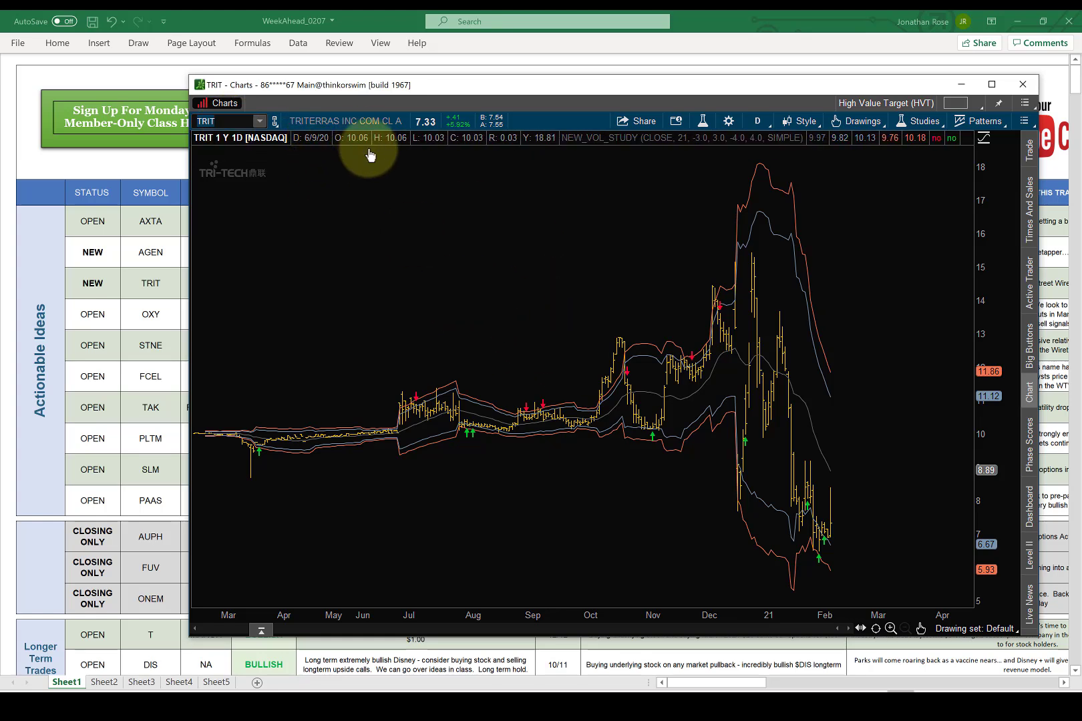
Rescale the TRIT daily chart's time axis, then close the chart to reveal the Excel trade sheet
left_click_drag(621, 613, 501, 607)
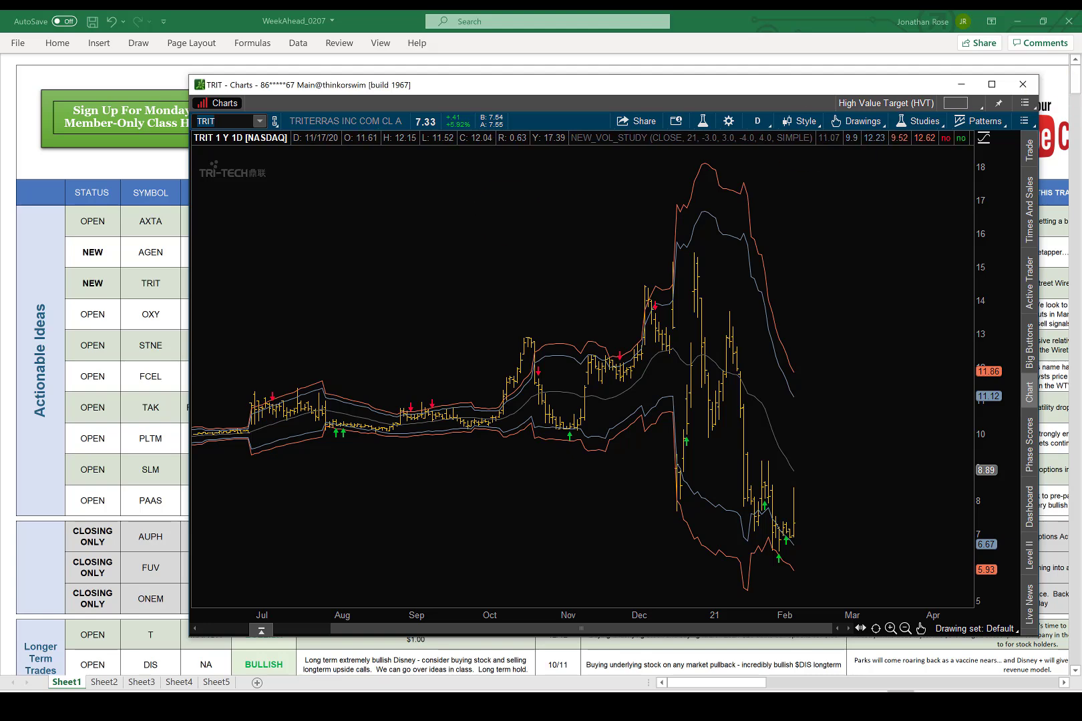
key("alt+Tab")
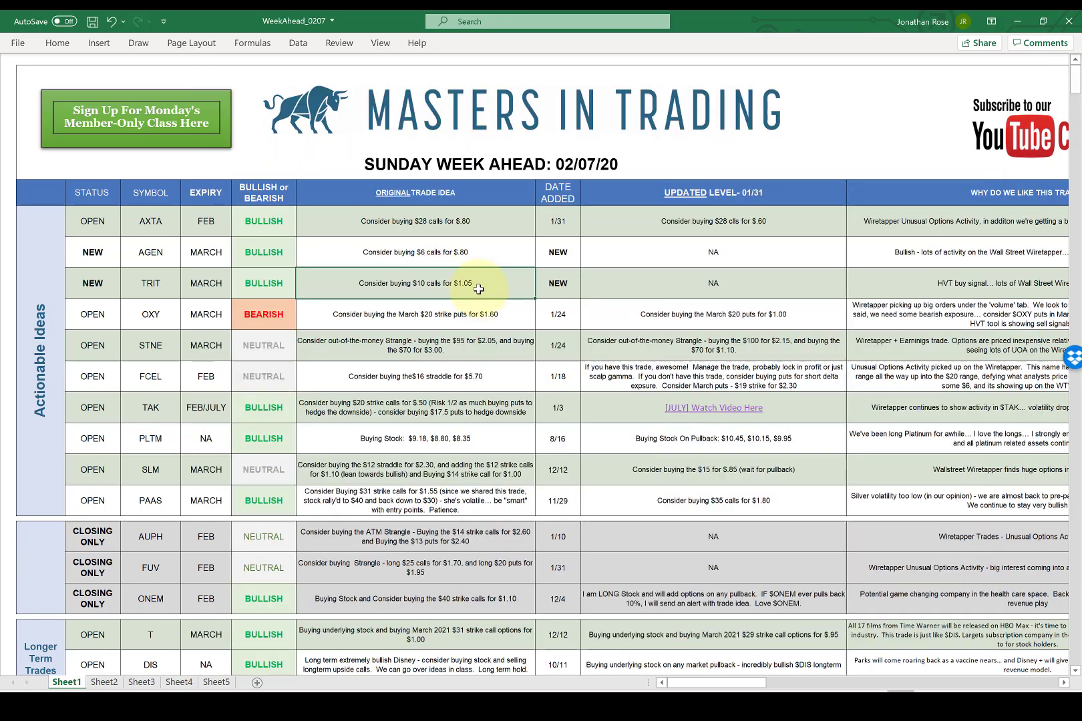
Bring up the Nano Dimension option chain and expand the 19 FEB 21 expiration
key("alt+Tab")
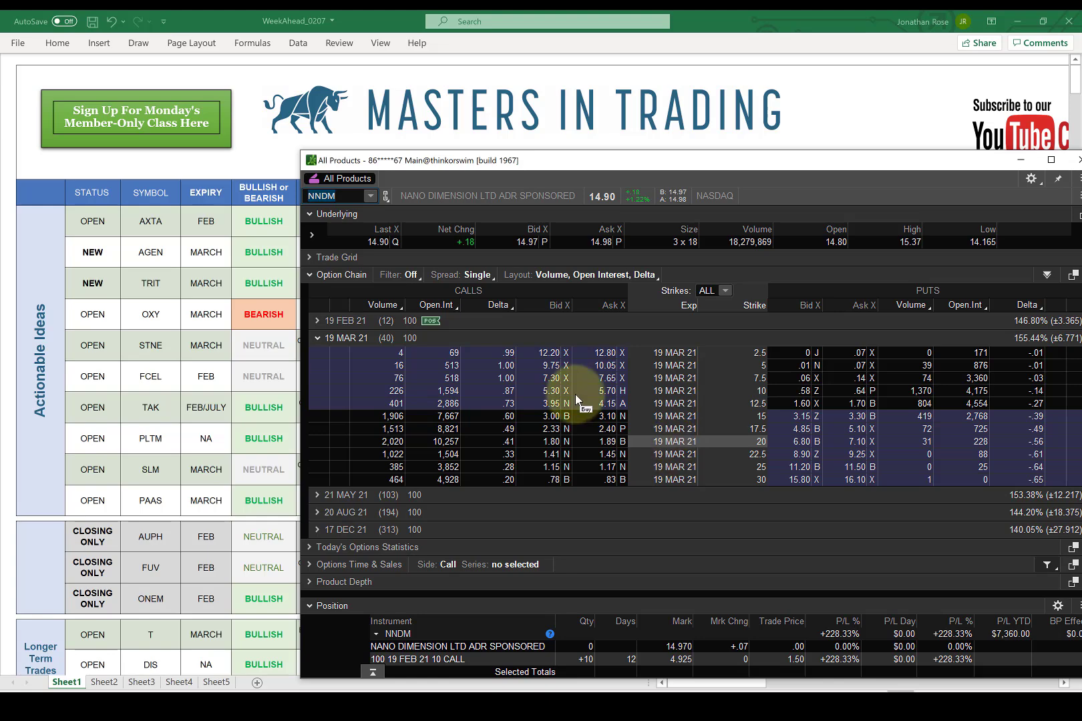
left_click(319, 323)
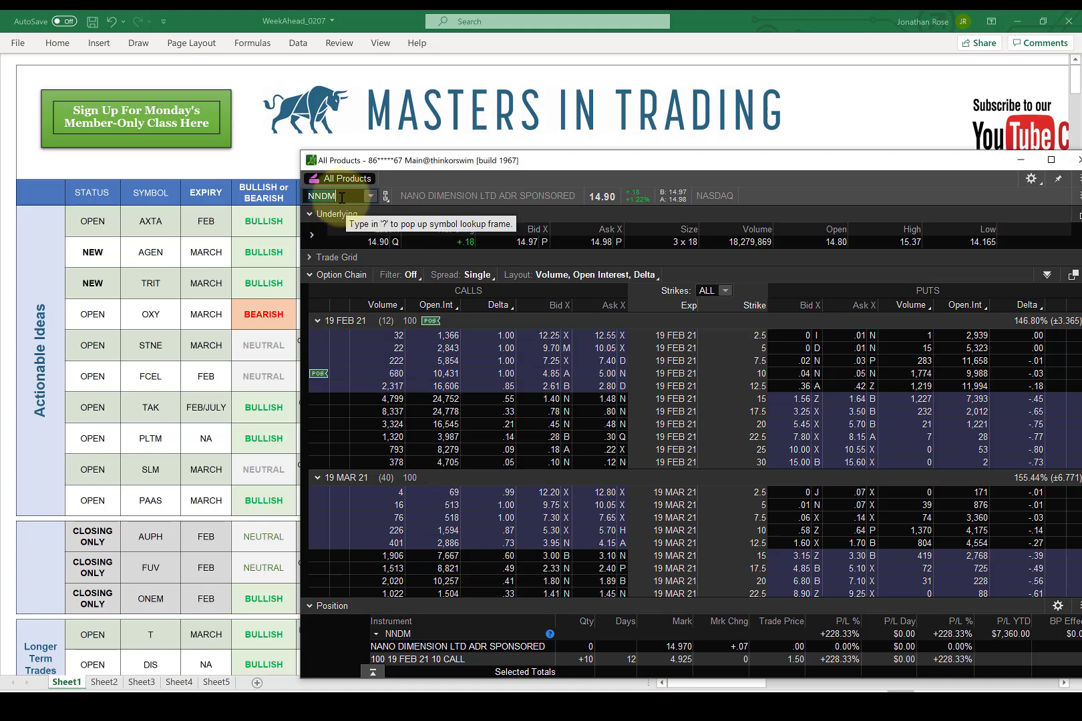
type("TRIT")
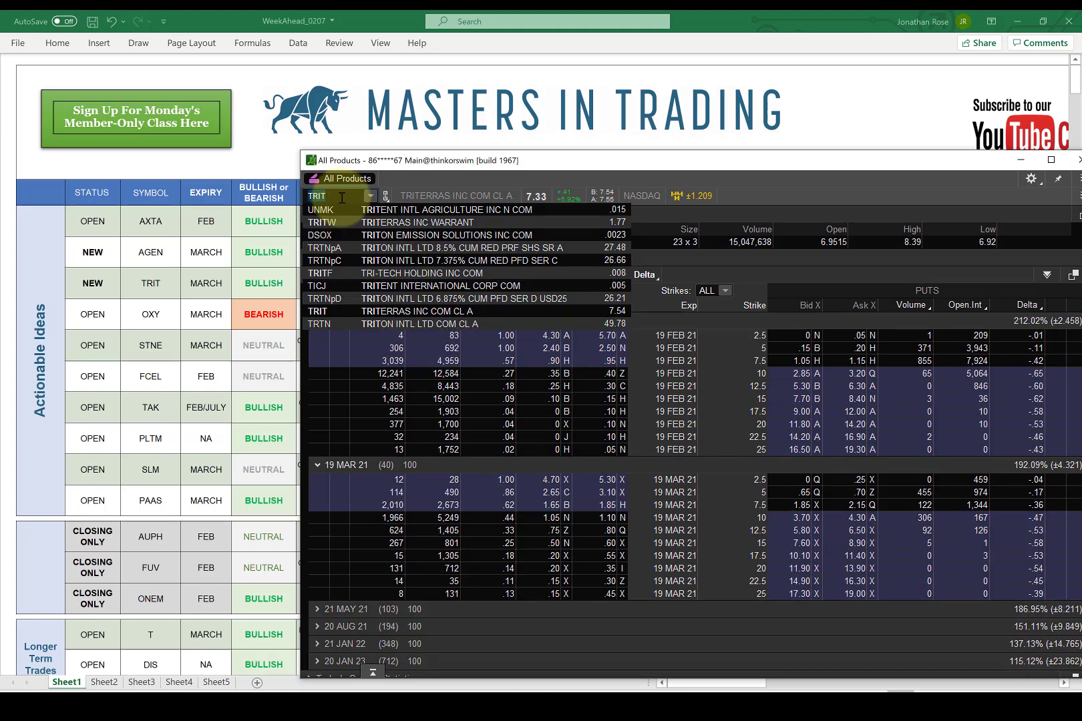
key("Return")
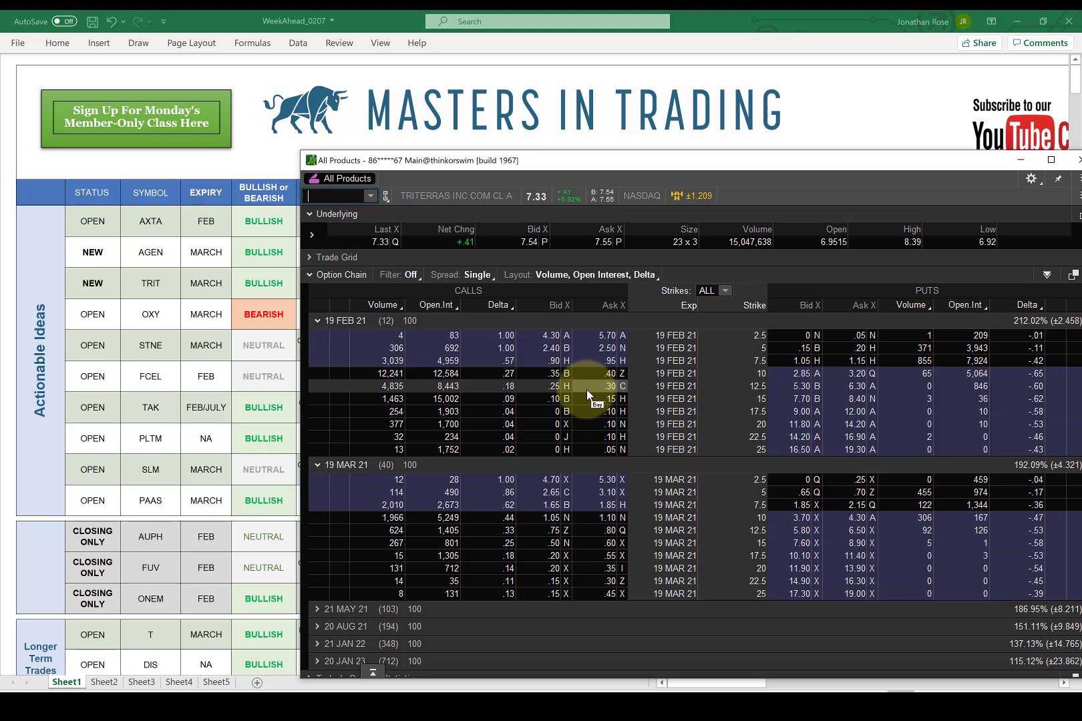
type("NDM")
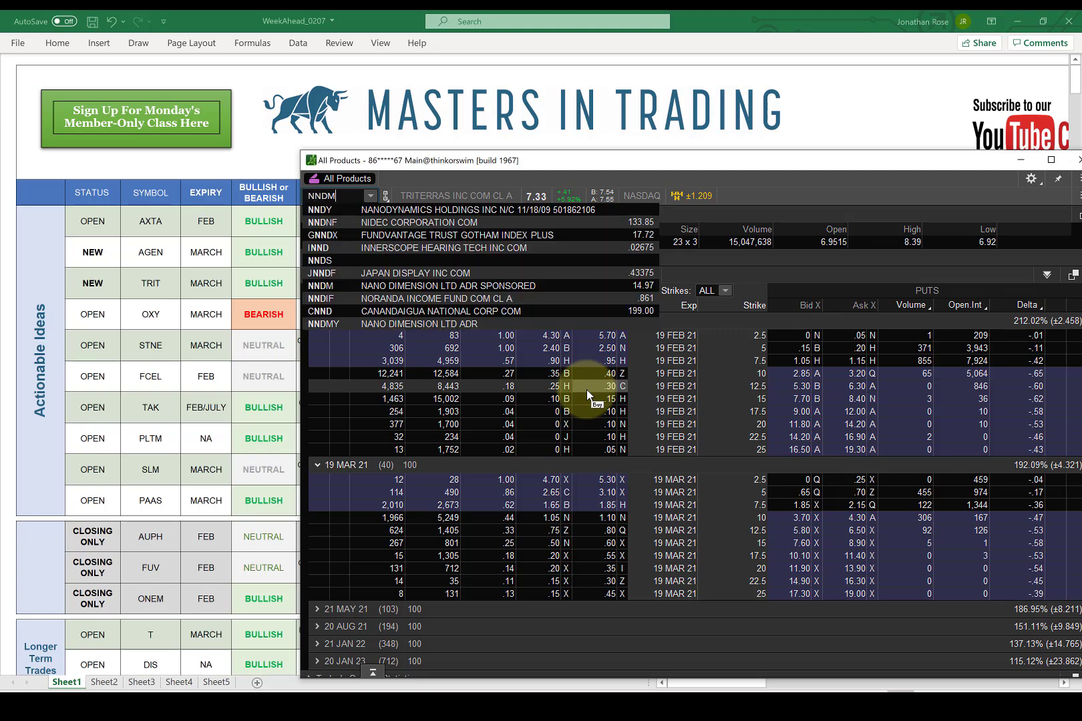
key("Return")
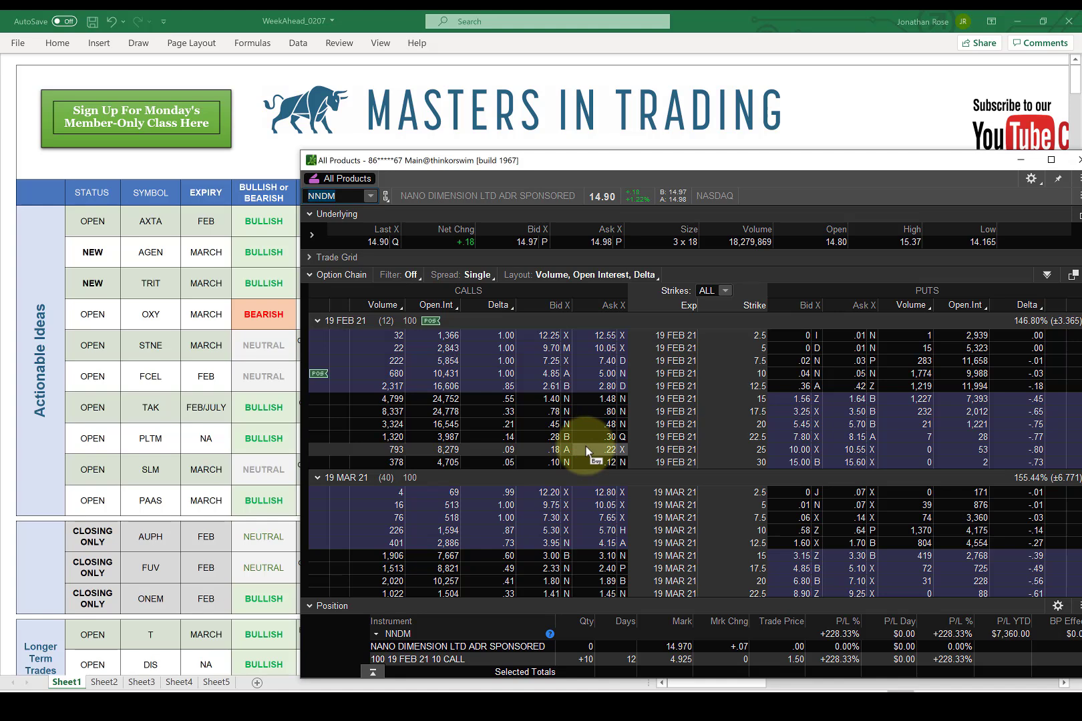
Load the TRIT option chain and collapse 19 FEB 21, leaving only 19 MAR 21 strikes
type("TRIT")
key("Return")
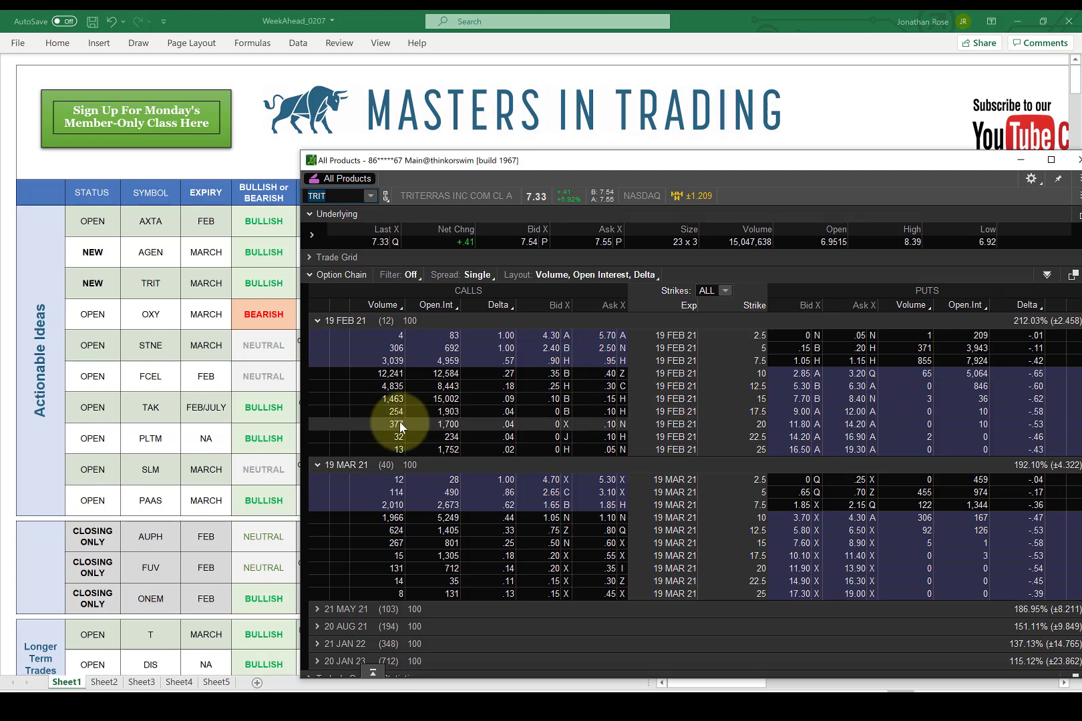
left_click(317, 320)
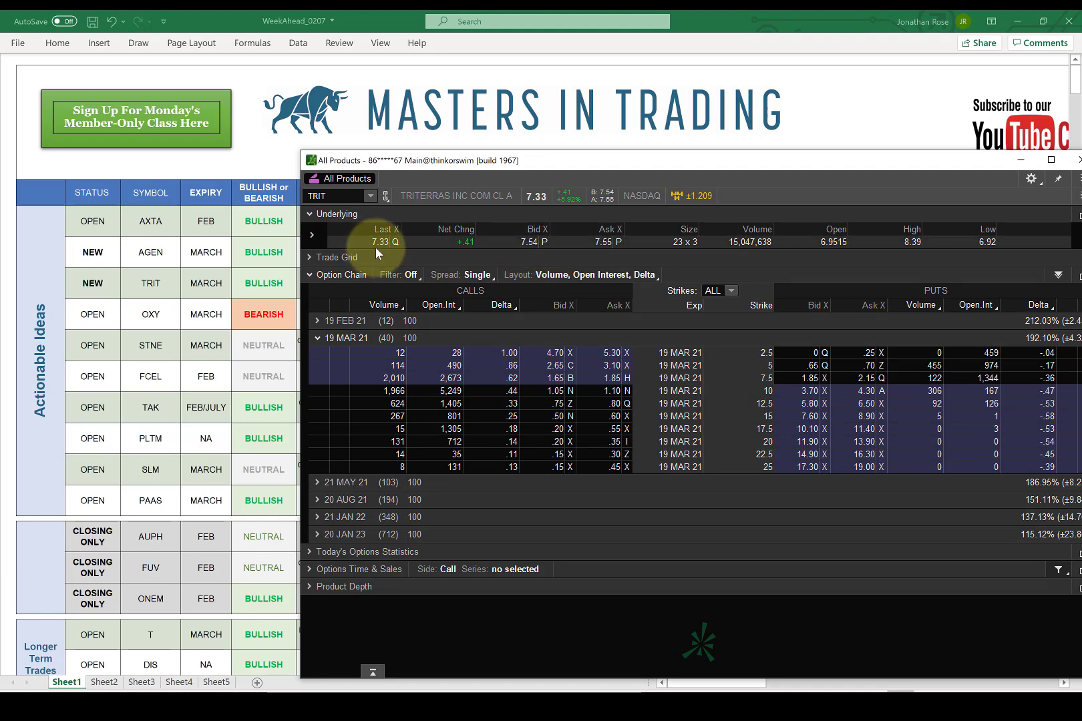
Maximize the TRIT option chain window to fill the screen
double_click(394, 160)
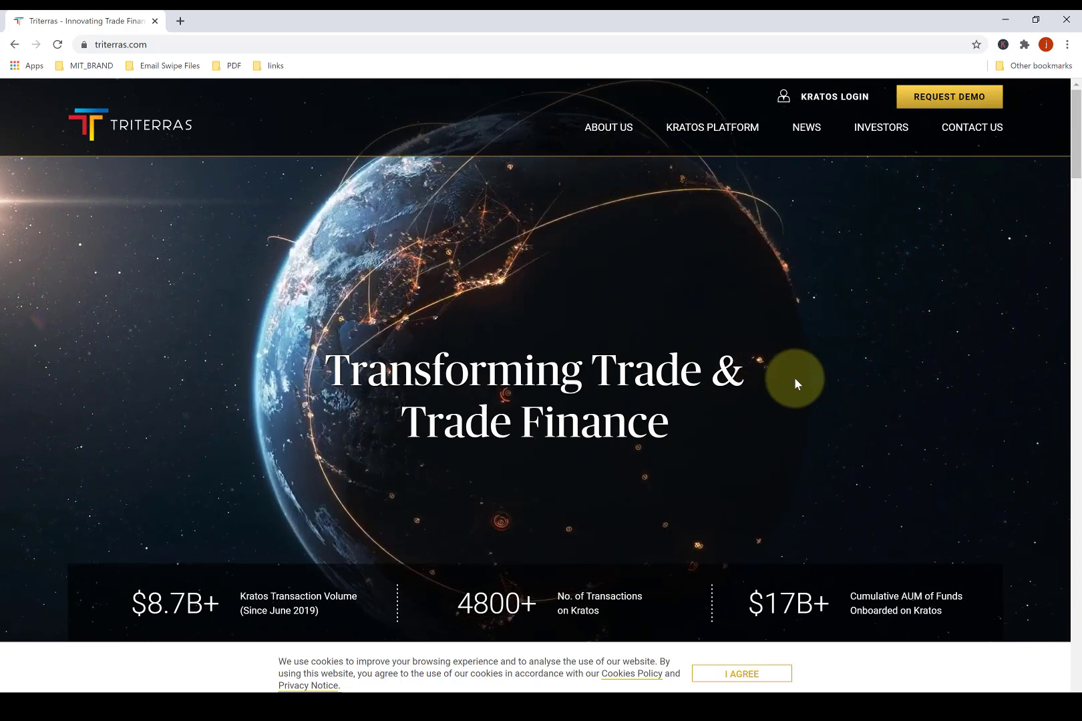
Open the latest Audit Committee investigation press release under Investors and copy its TRITW ticker
left_click(888, 126)
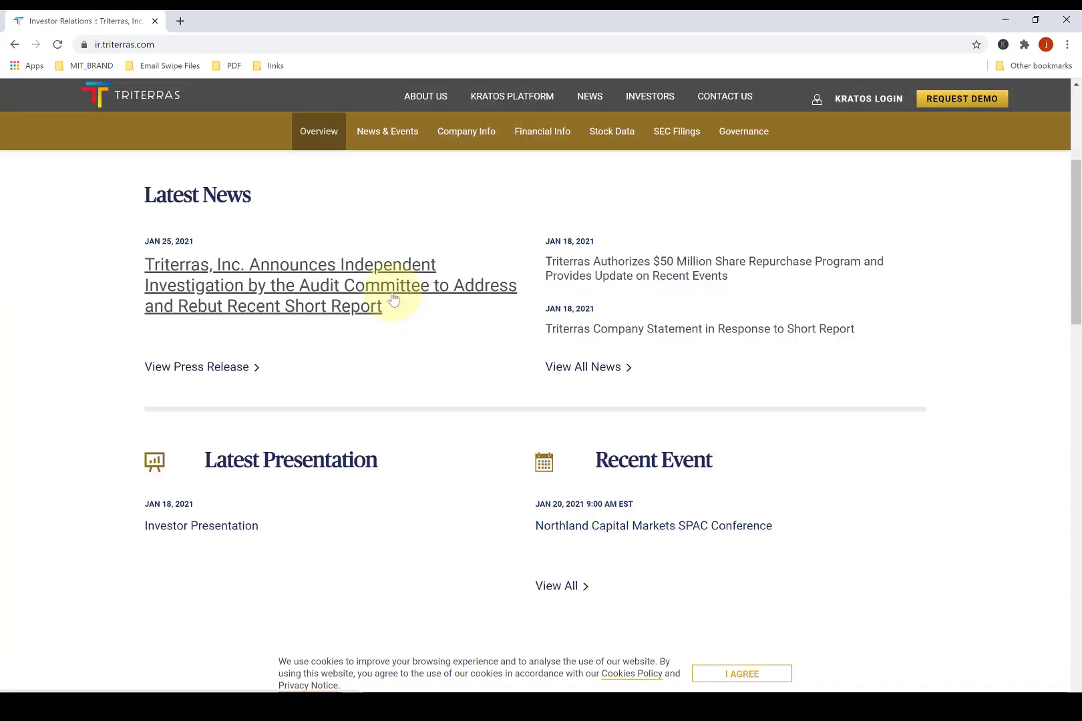
left_click(394, 296)
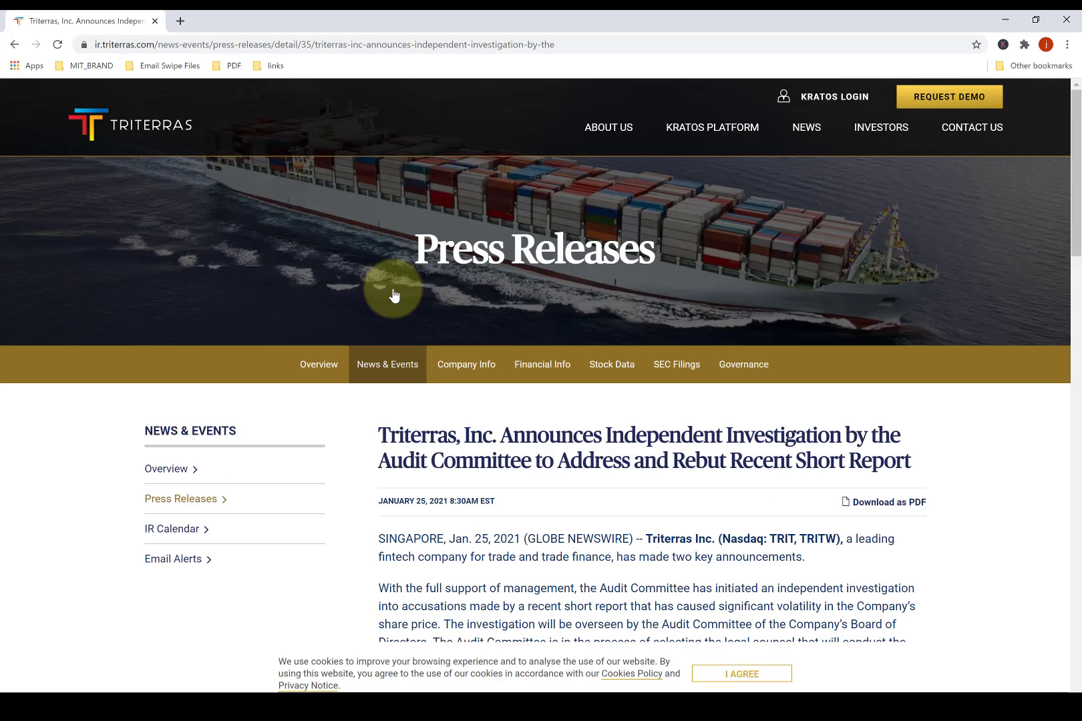
mouse_move(387, 363)
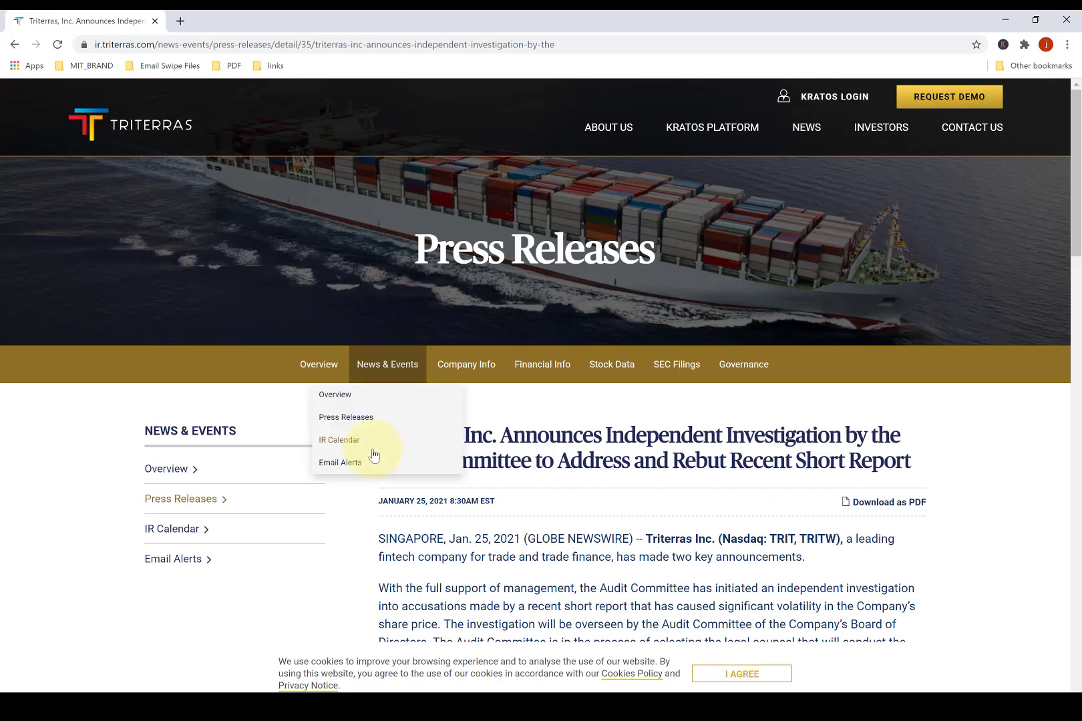
scroll(667, 507, "down", 2)
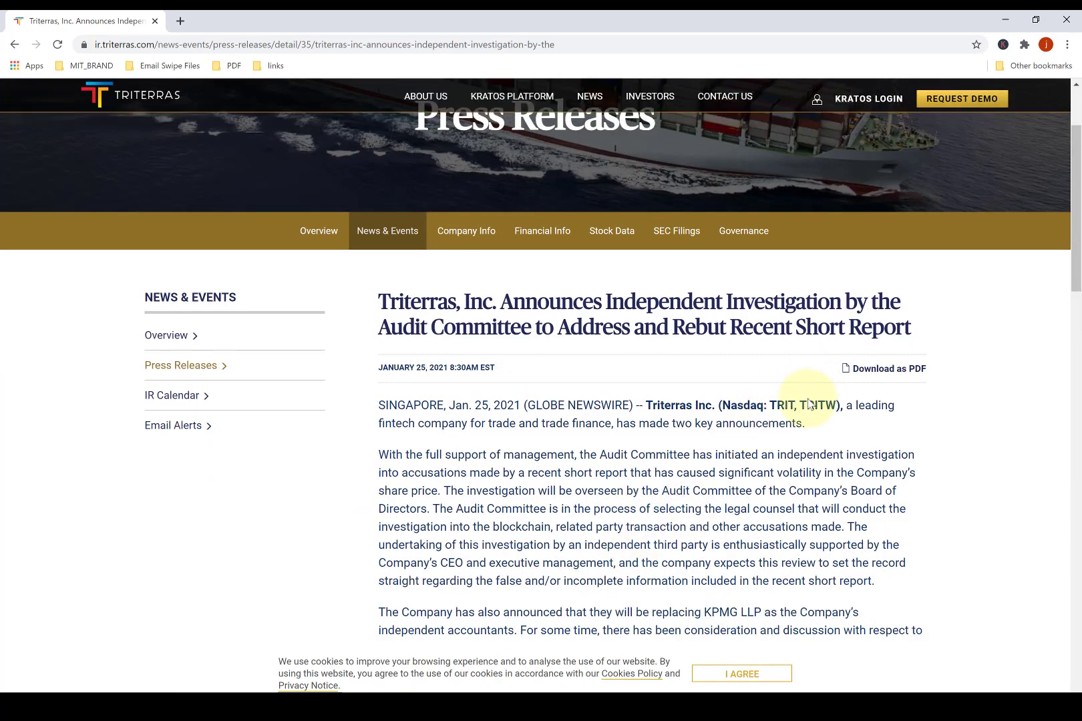
left_click_drag(799, 406, 840, 405)
key("ctrl+c")
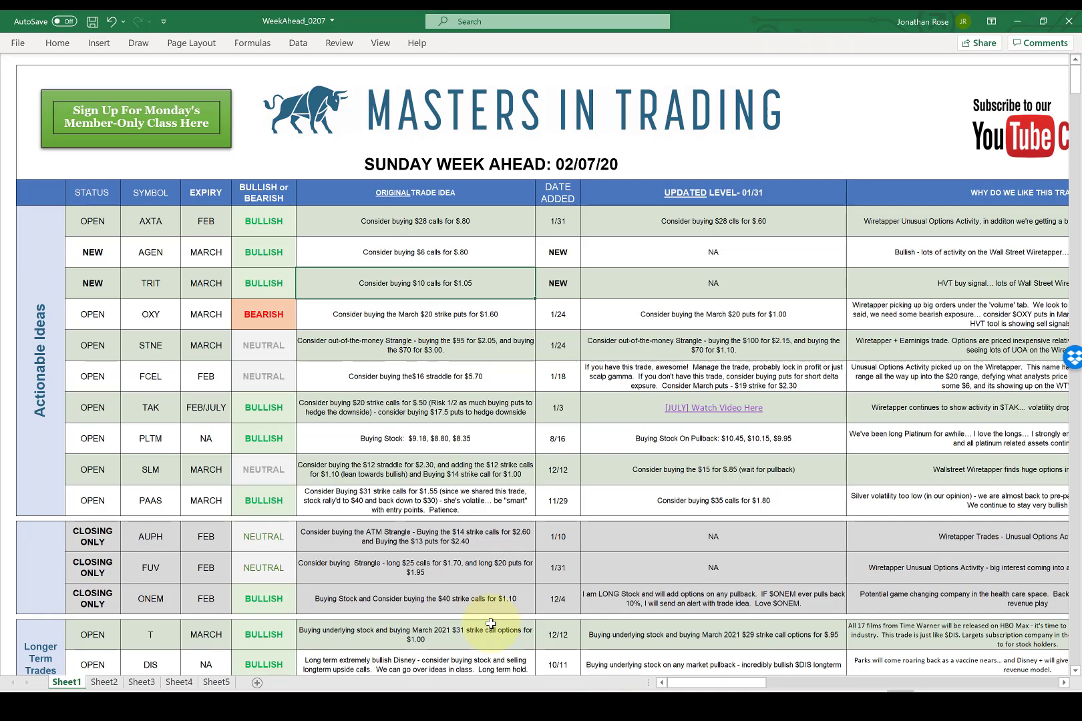
Review the TRIT and FCEL symbol cells in WeekAhead_0207, then bring up Chrome's window previews
left_click(164, 286)
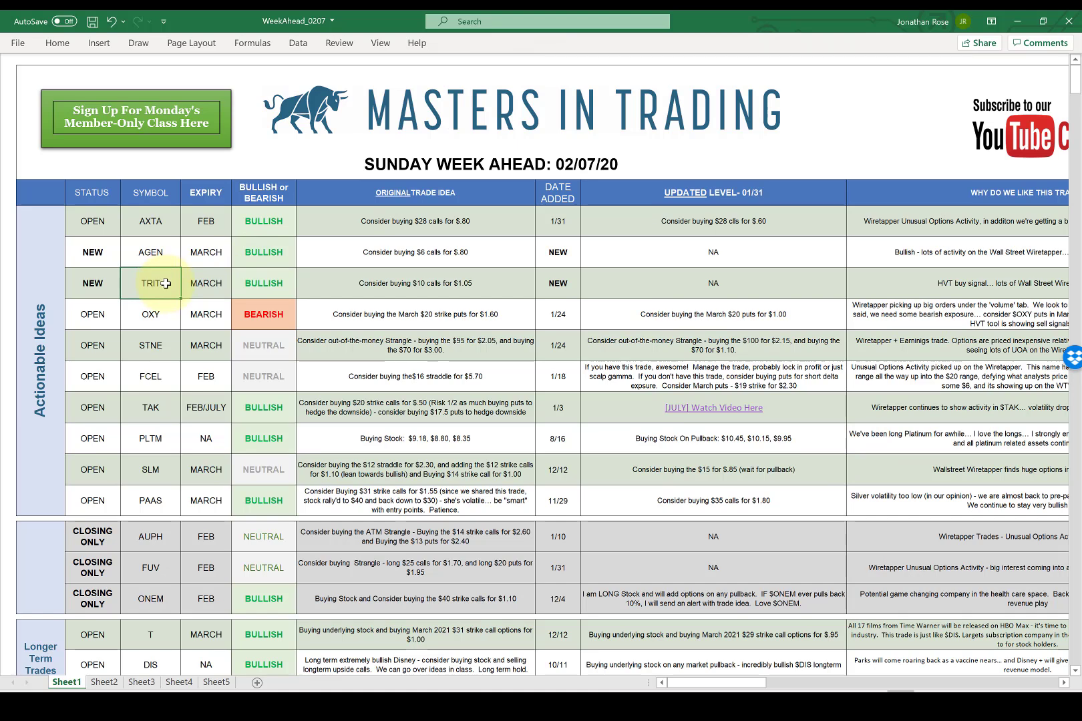
left_click(158, 384)
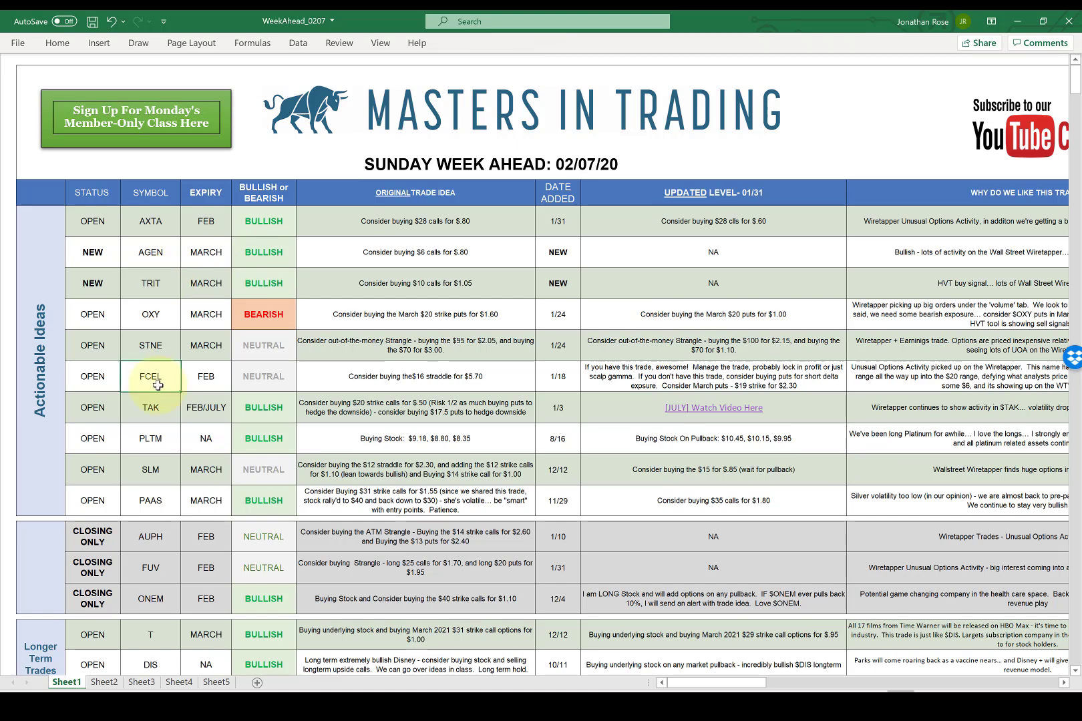
left_click(164, 288)
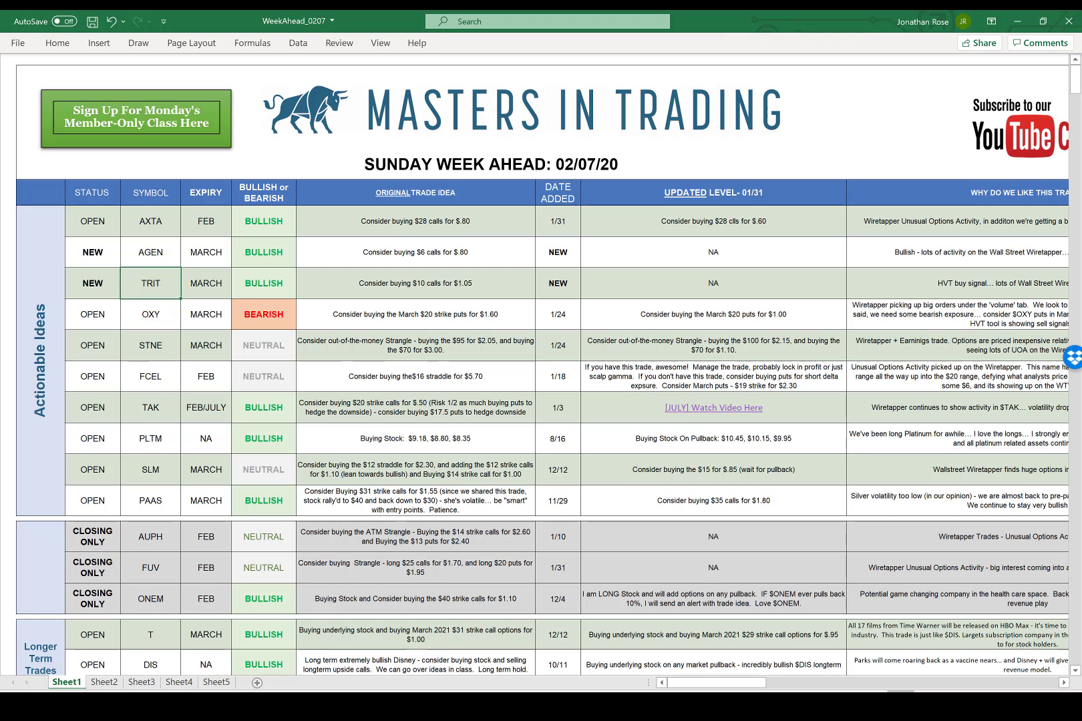
left_click(470, 693)
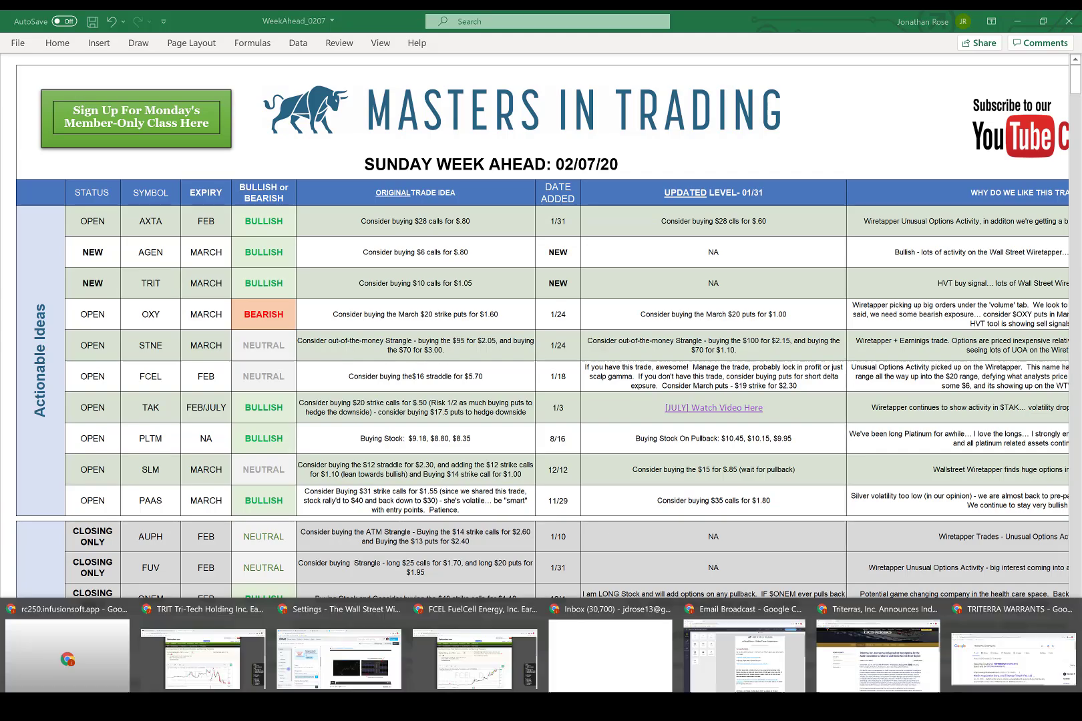
Reread the press release's opening paragraph, then view the SEC Filings page with the latest 20-F and 6-K reports
left_click(901, 682)
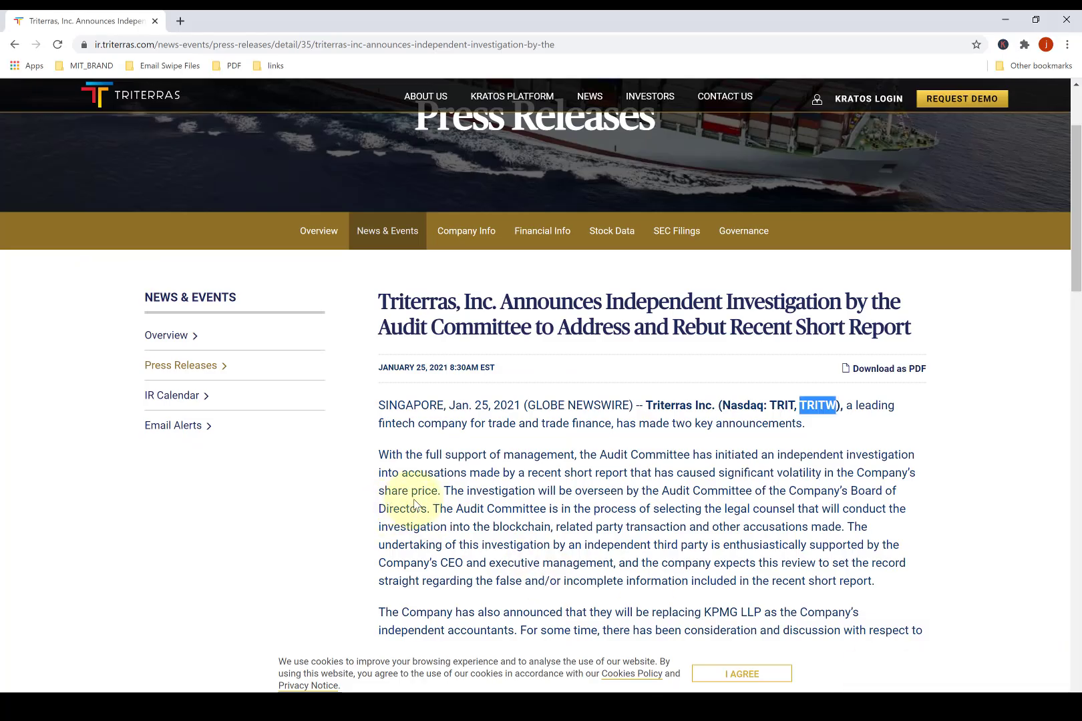
scroll(441, 498, "down", 1)
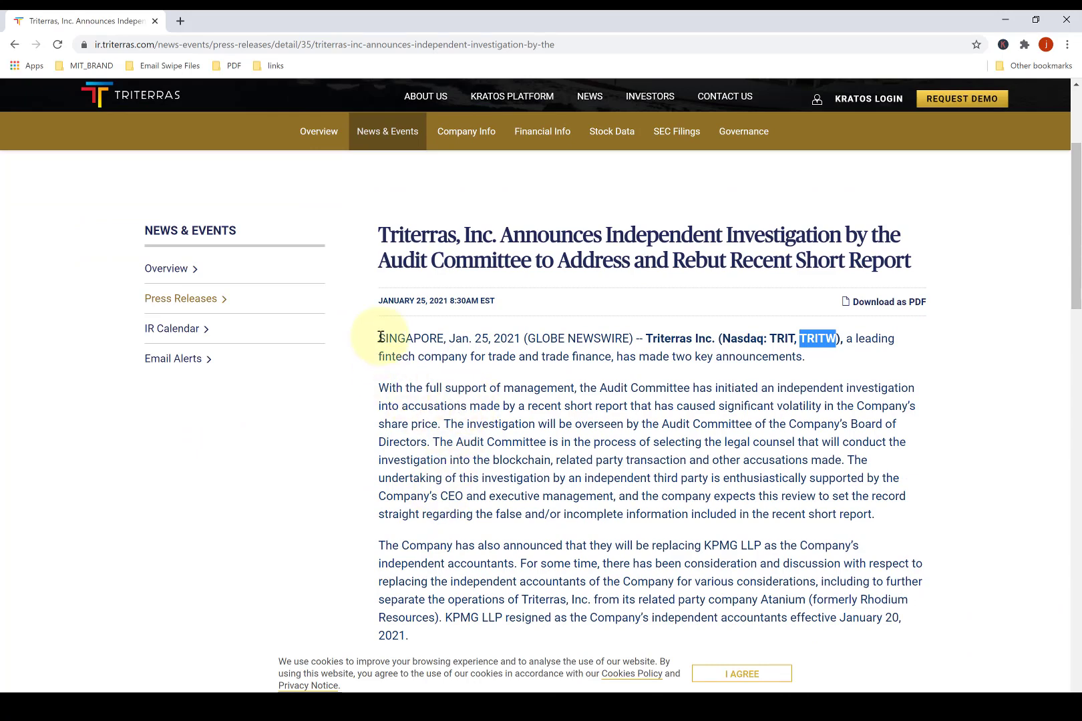
left_click_drag(380, 338, 857, 362)
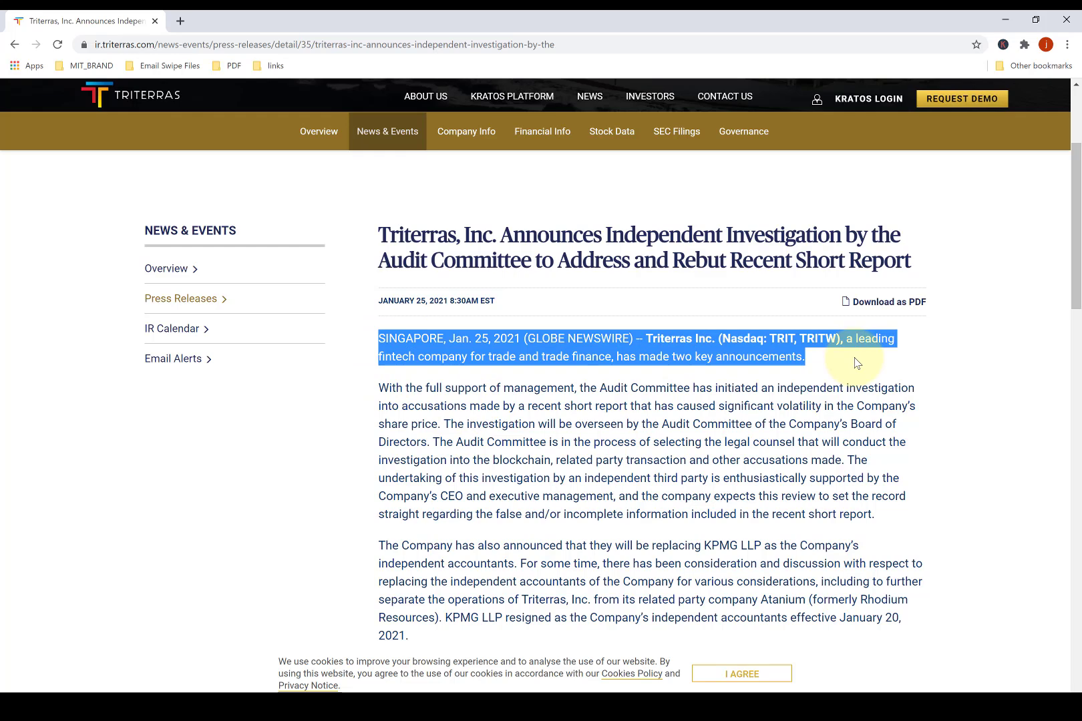
scroll(504, 477, "down", 1)
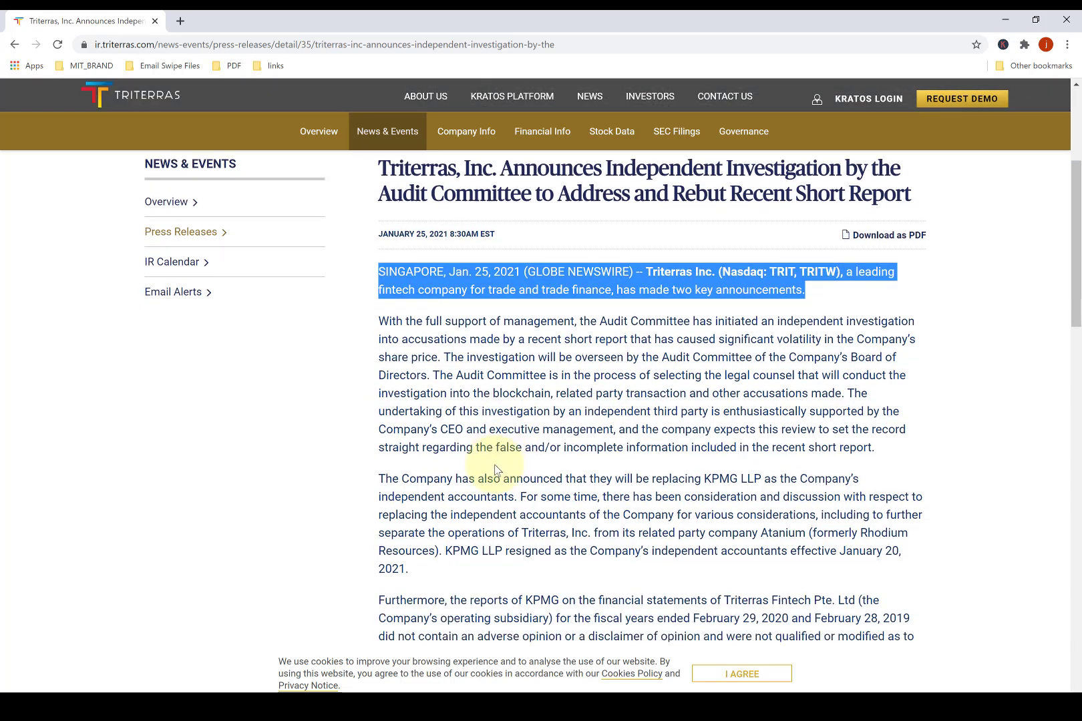
left_click(428, 471)
scroll(428, 473, "up", 1)
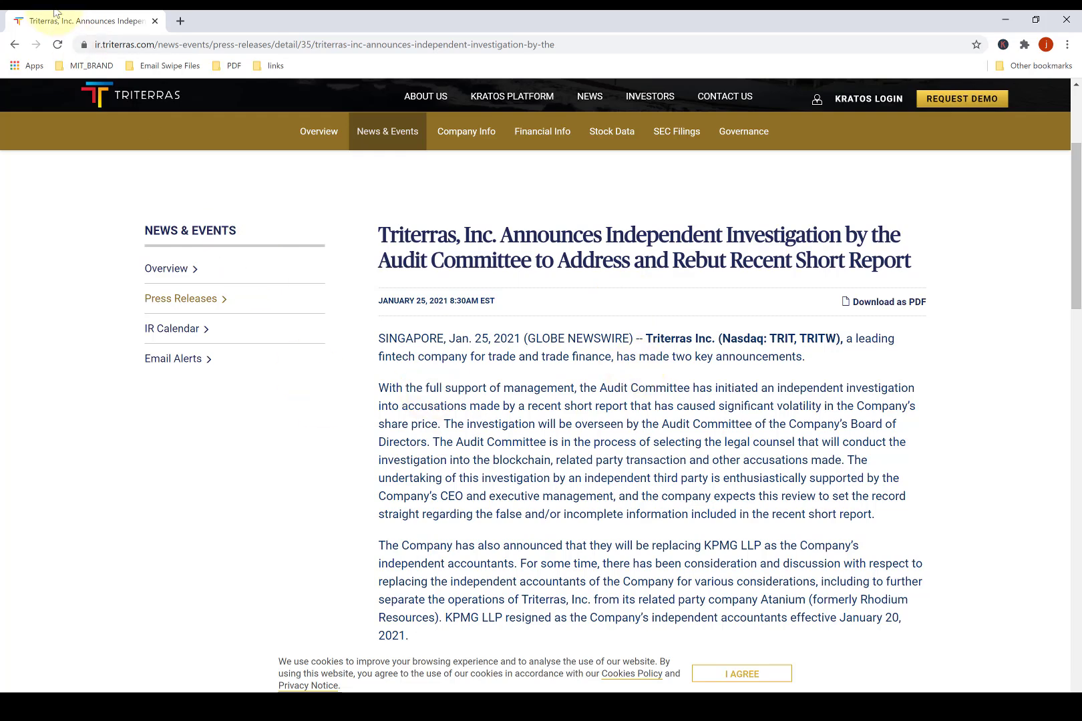
left_click(676, 131)
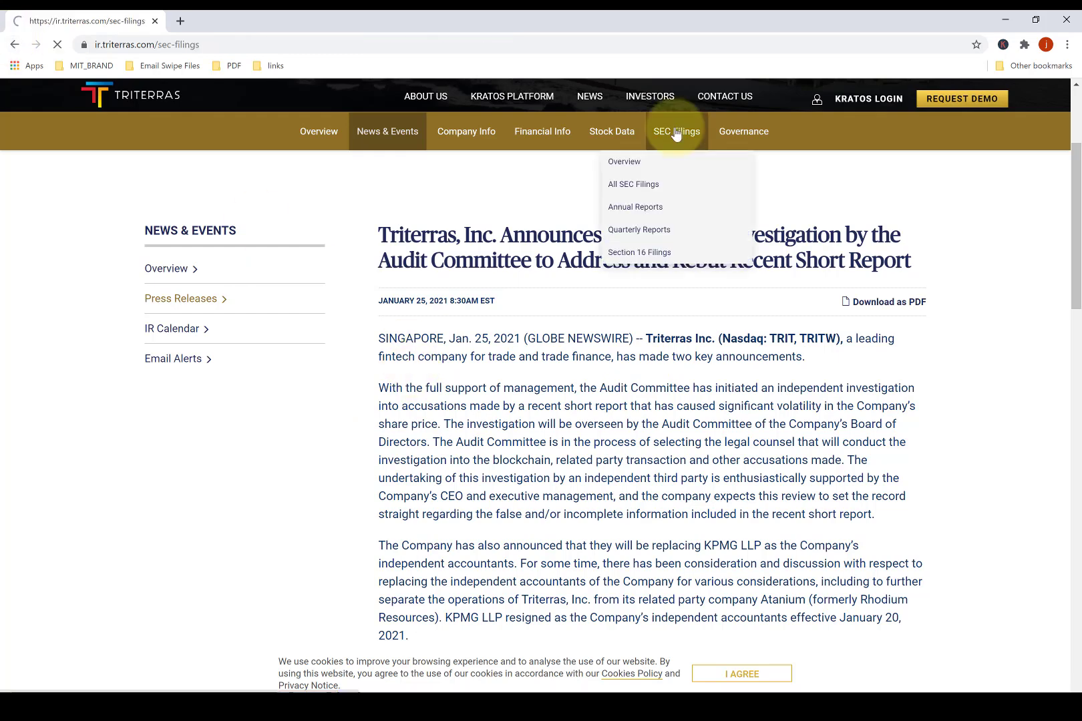
scroll(575, 391, "down", 3)
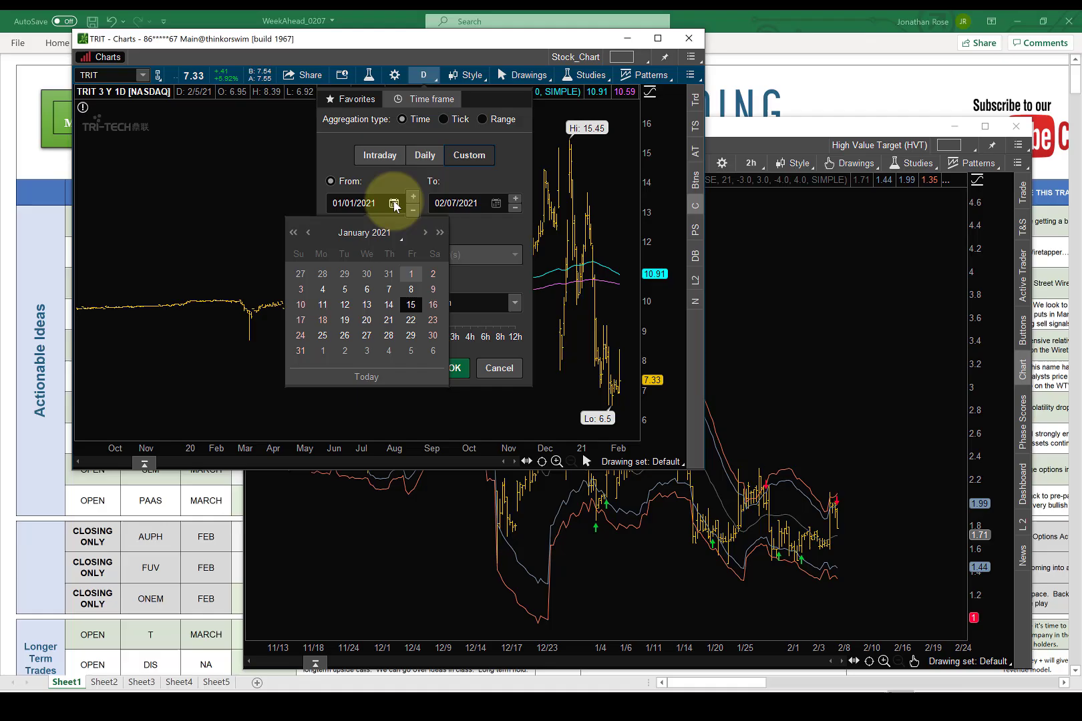
Set the TRIT chart to start 11/10/2020 with 1-hour bars
left_click(308, 233)
left_click(308, 234)
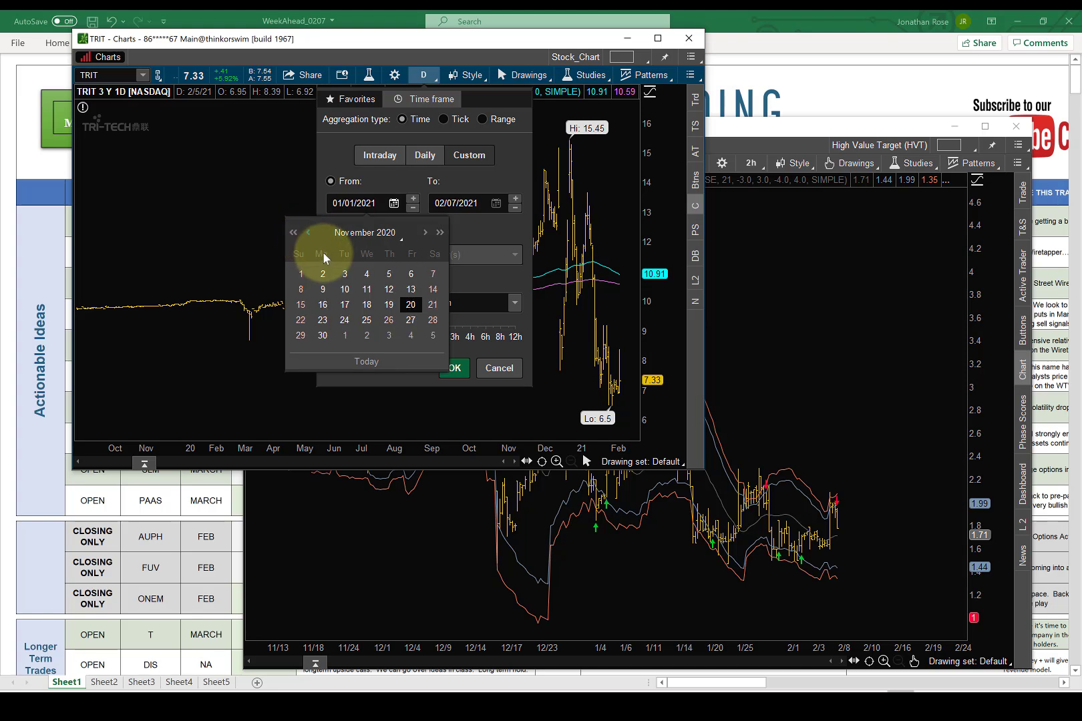
left_click(344, 289)
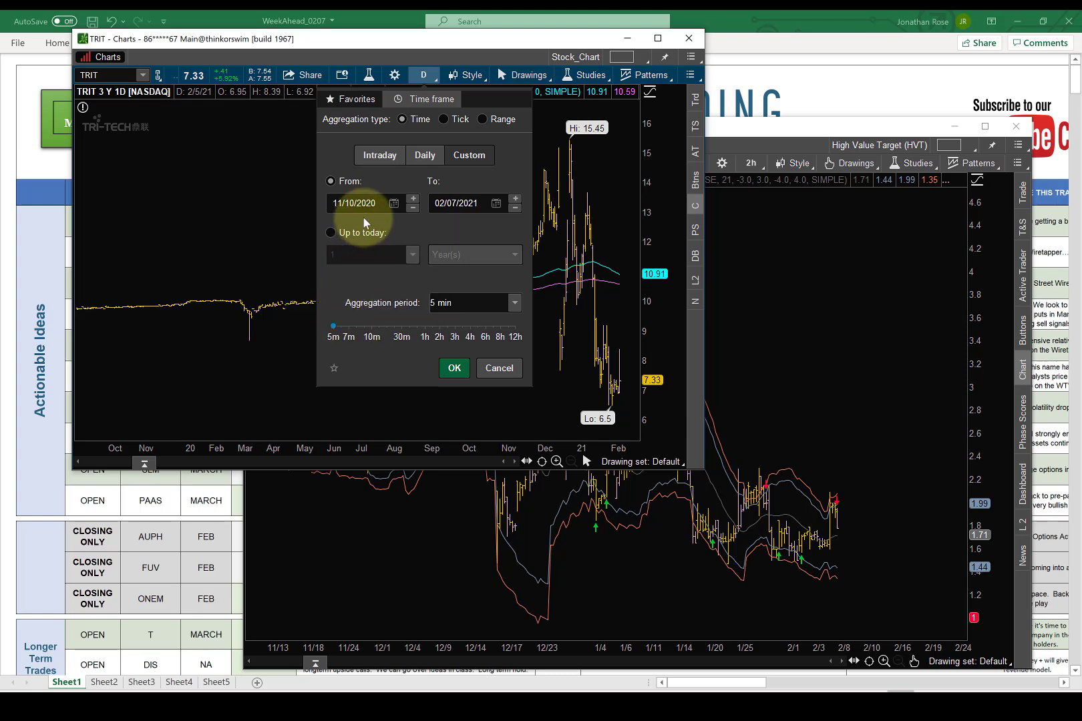
left_click(424, 334)
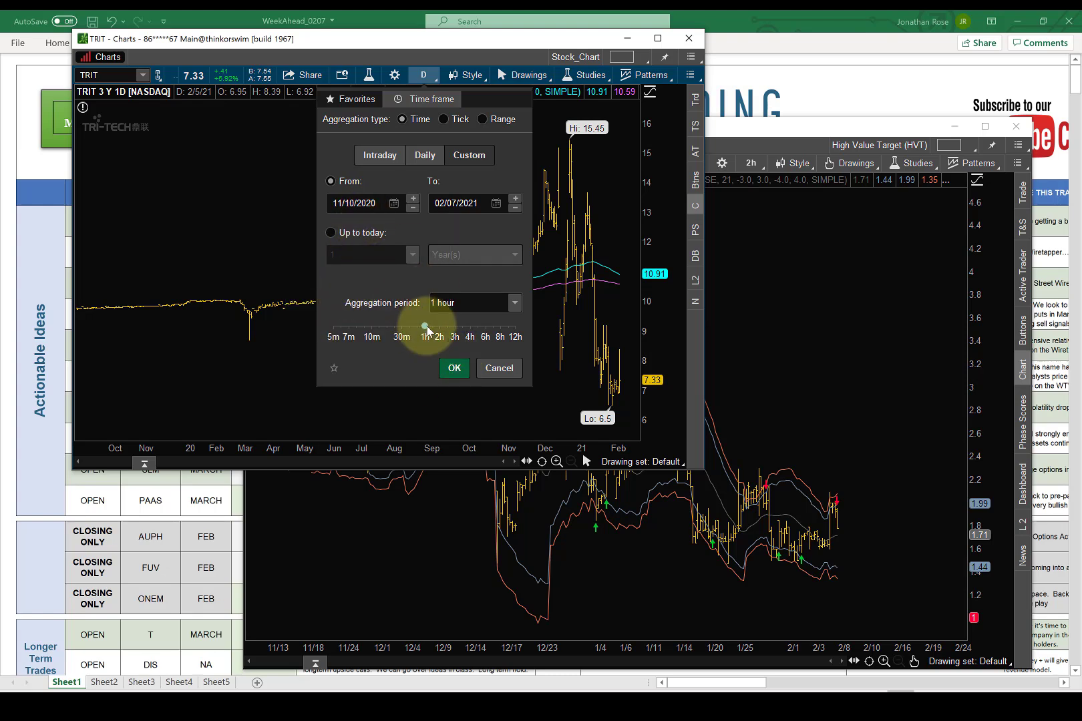
left_click(452, 368)
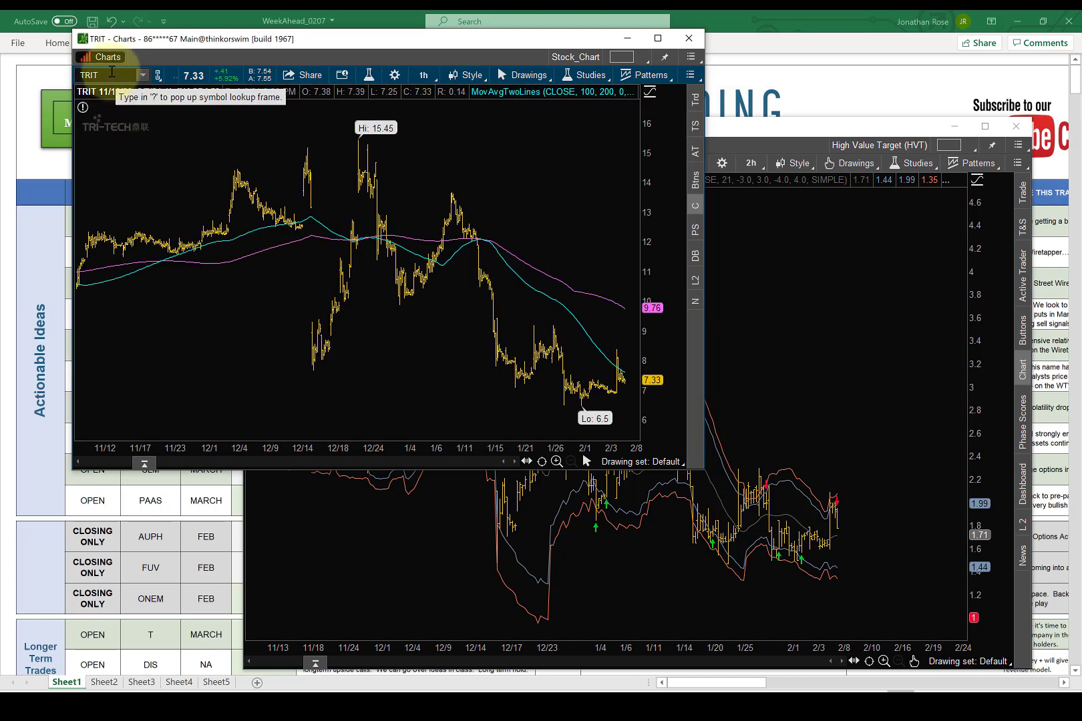
Remove the MovAvgTwoLines study from the TRIT chart and enlarge the chart window
left_click(368, 76)
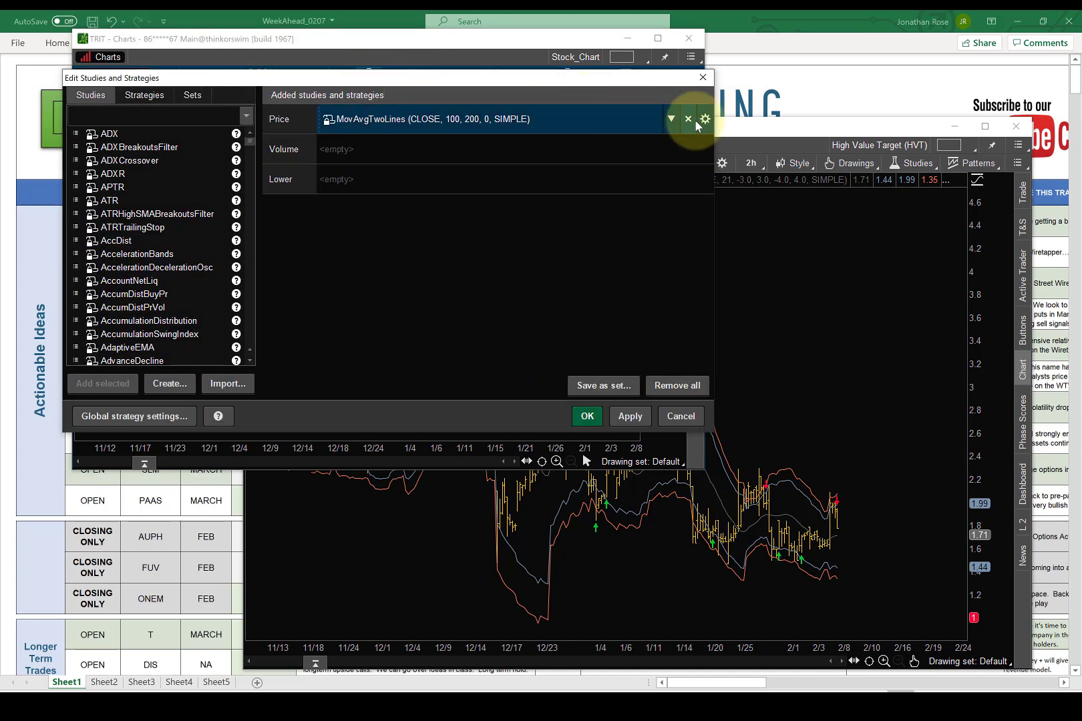
left_click(688, 120)
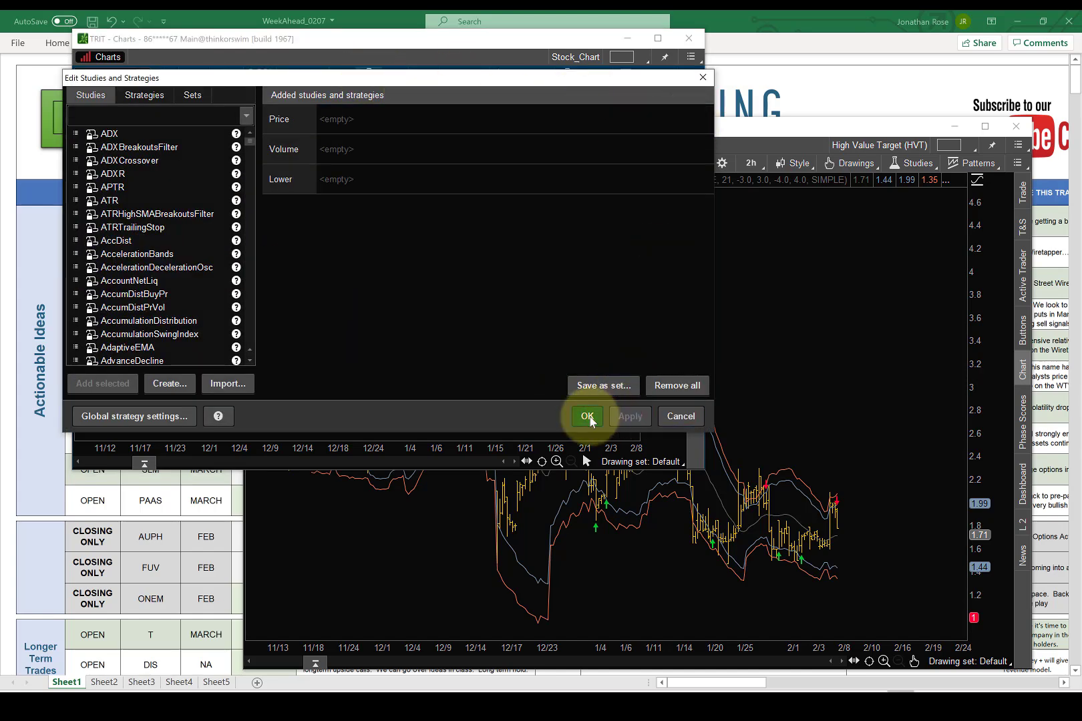
left_click(588, 417)
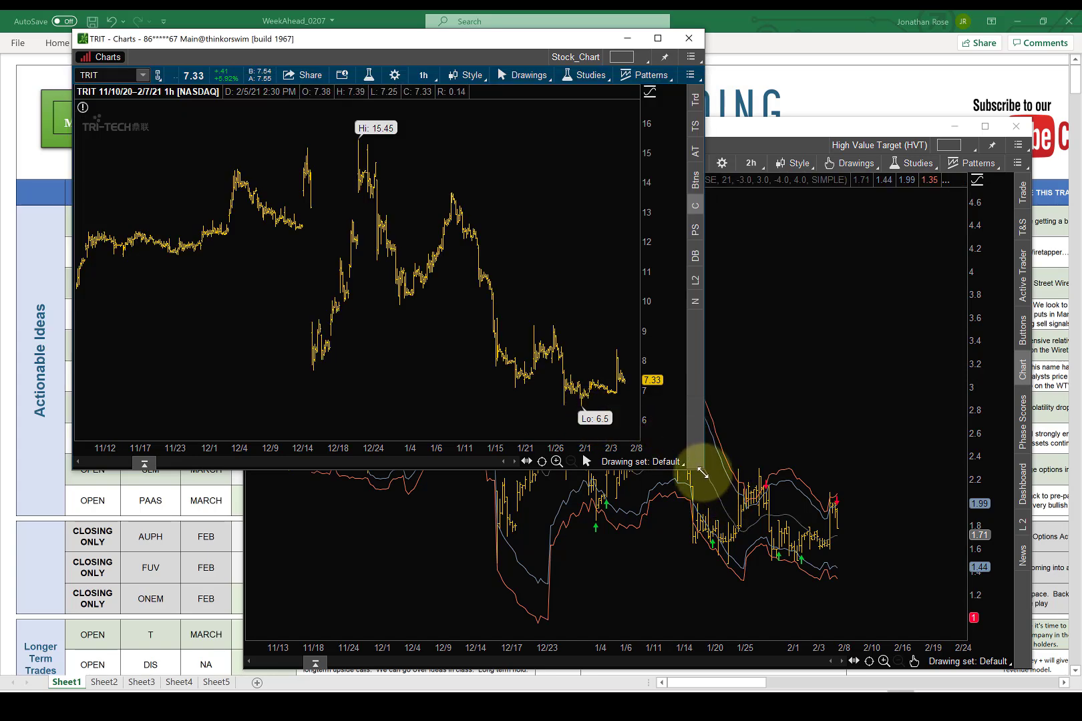
left_click_drag(702, 473, 920, 623)
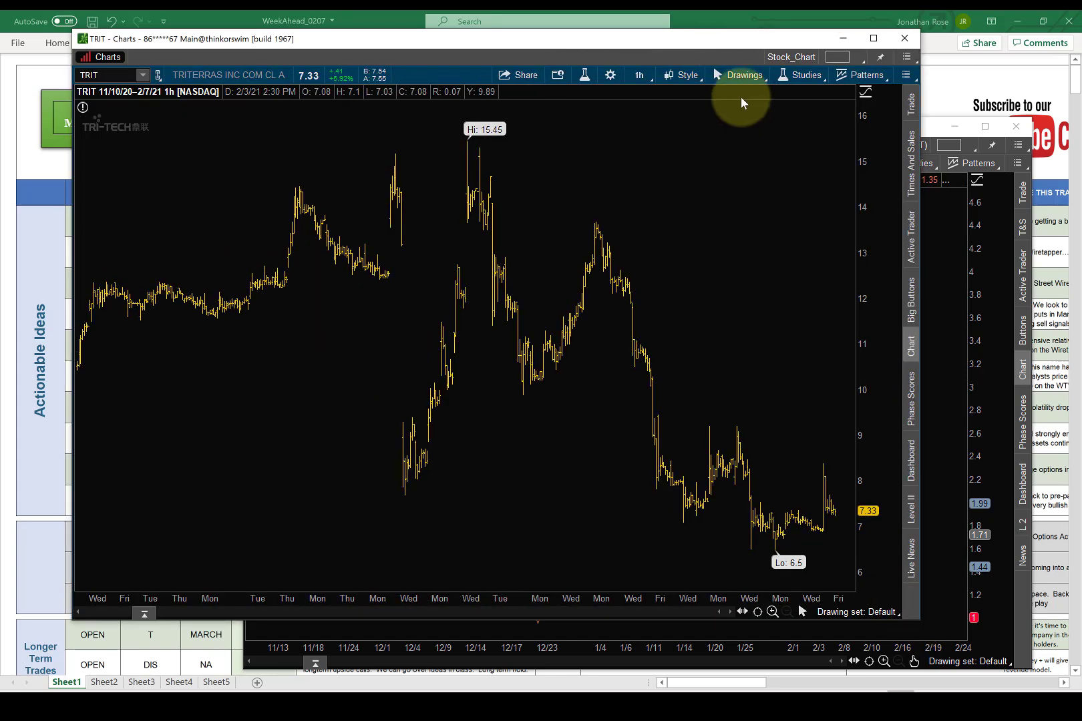
Add the Comparison study to the TRIT price chart
left_click(586, 76)
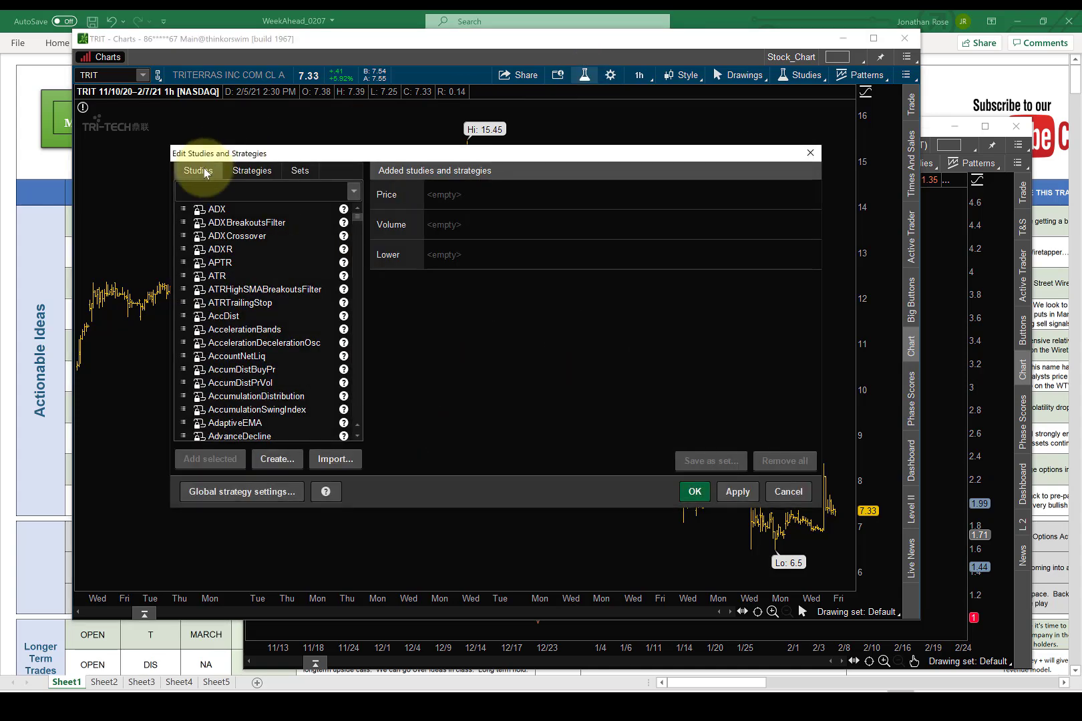
type("COMPAR")
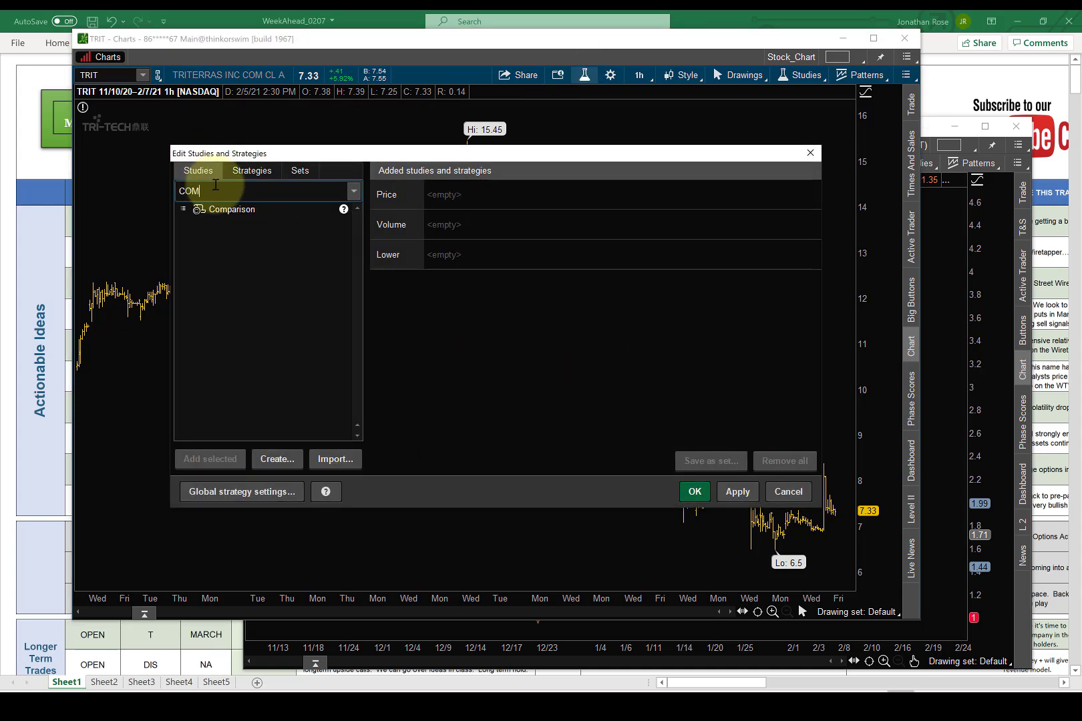
left_click(229, 209)
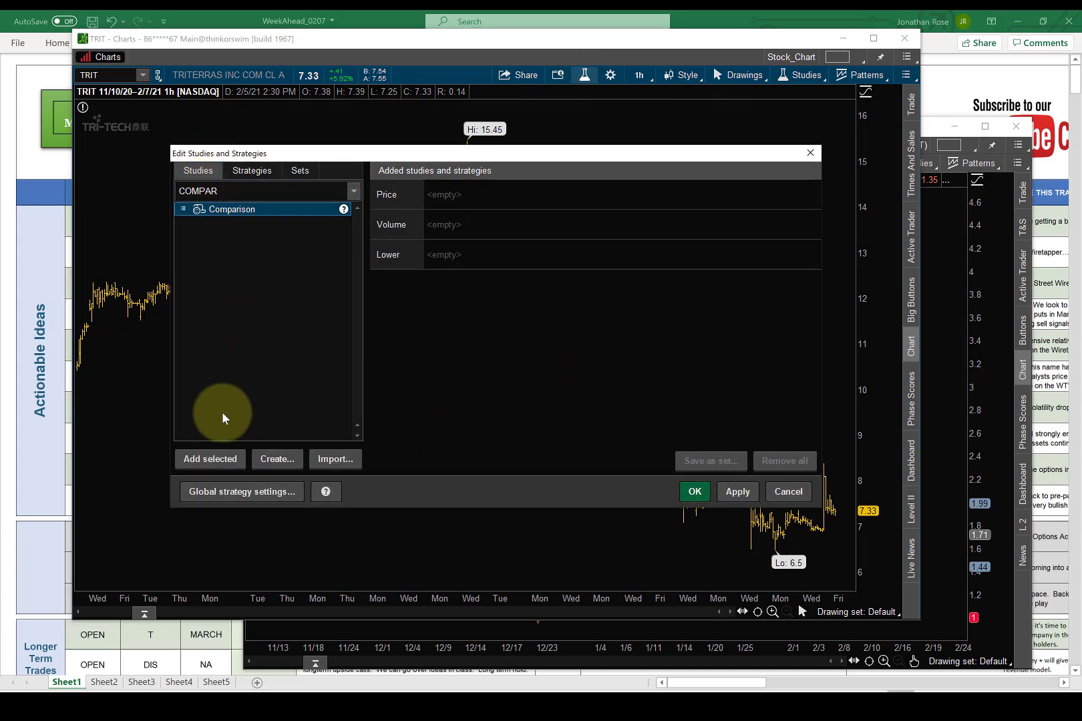
left_click(223, 458)
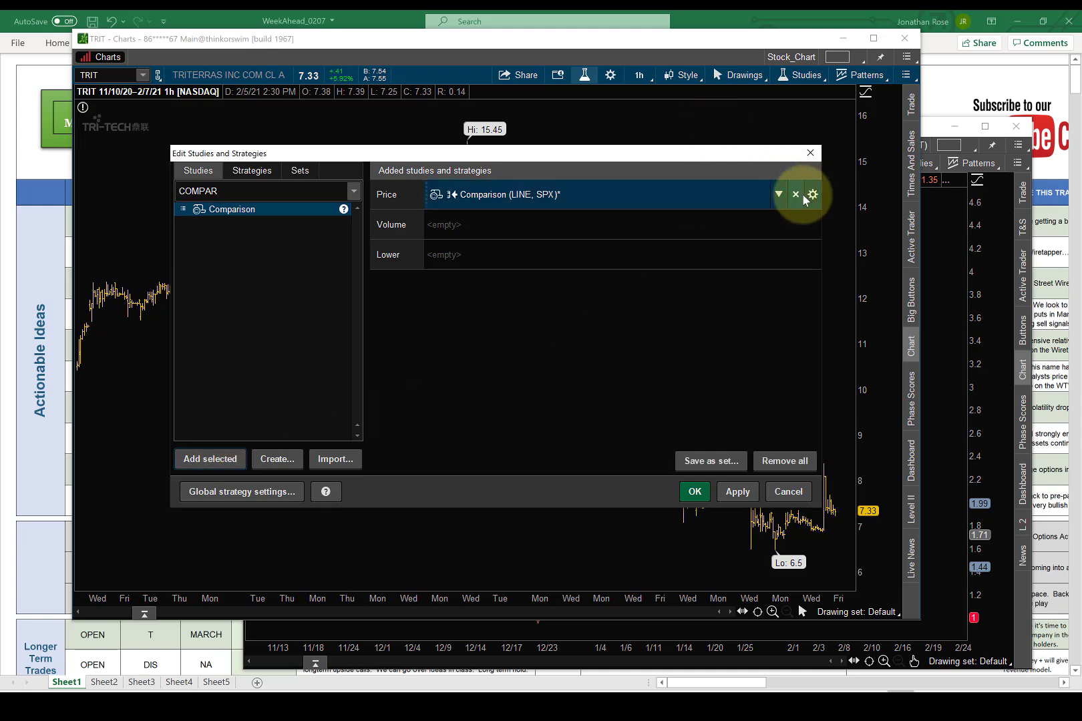
Set the Comparison study to BAR style with TRITW as the secondary security
double_click(485, 187)
left_click(486, 187)
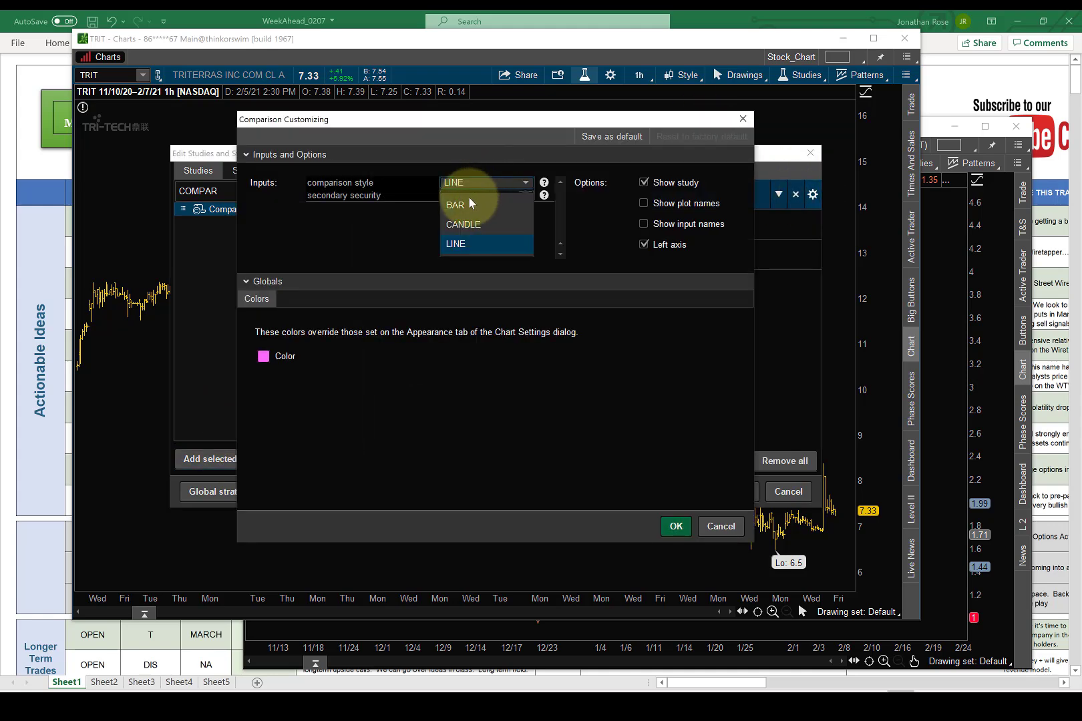
left_click(461, 202)
left_click(471, 195)
key("BackSpace")
key("BackSpace")
key("BackSpace")
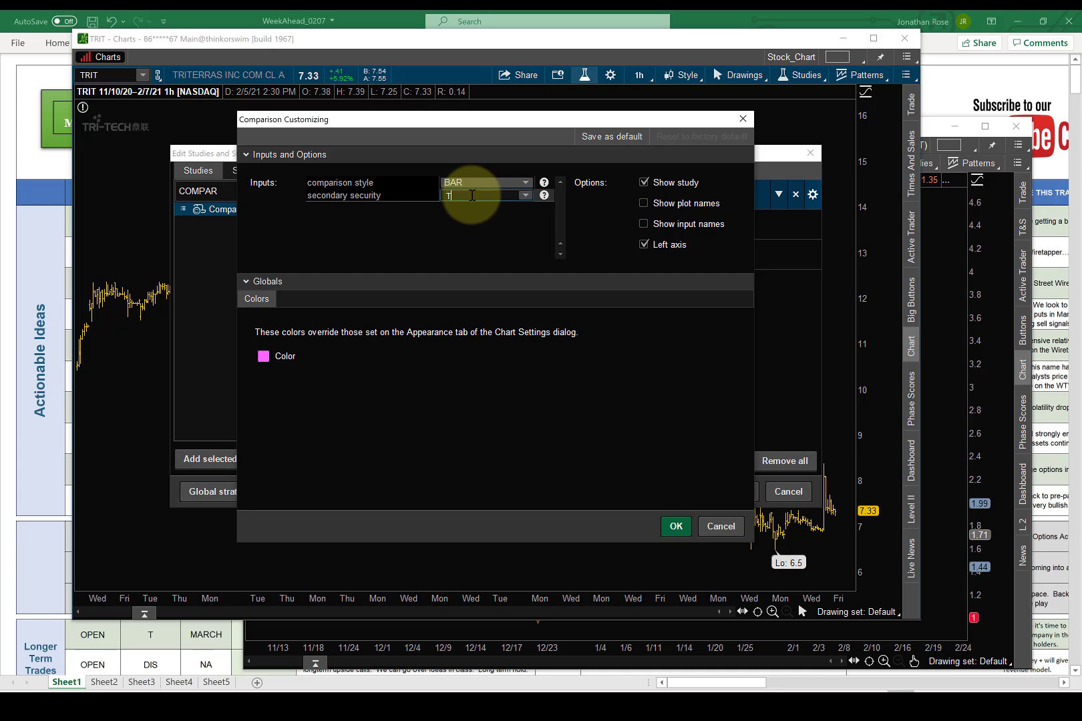
type("TRITW")
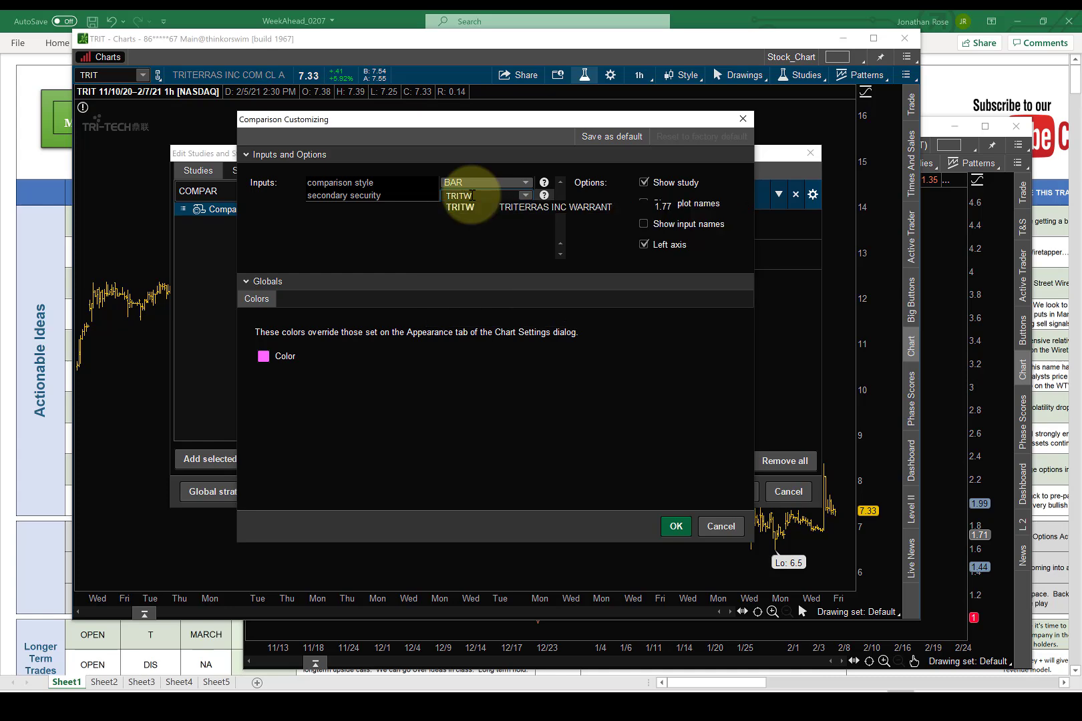
key("Return")
key("Return")
Turn on Show price as percentage on the price axis and stretch the chart window larger
left_click(610, 75)
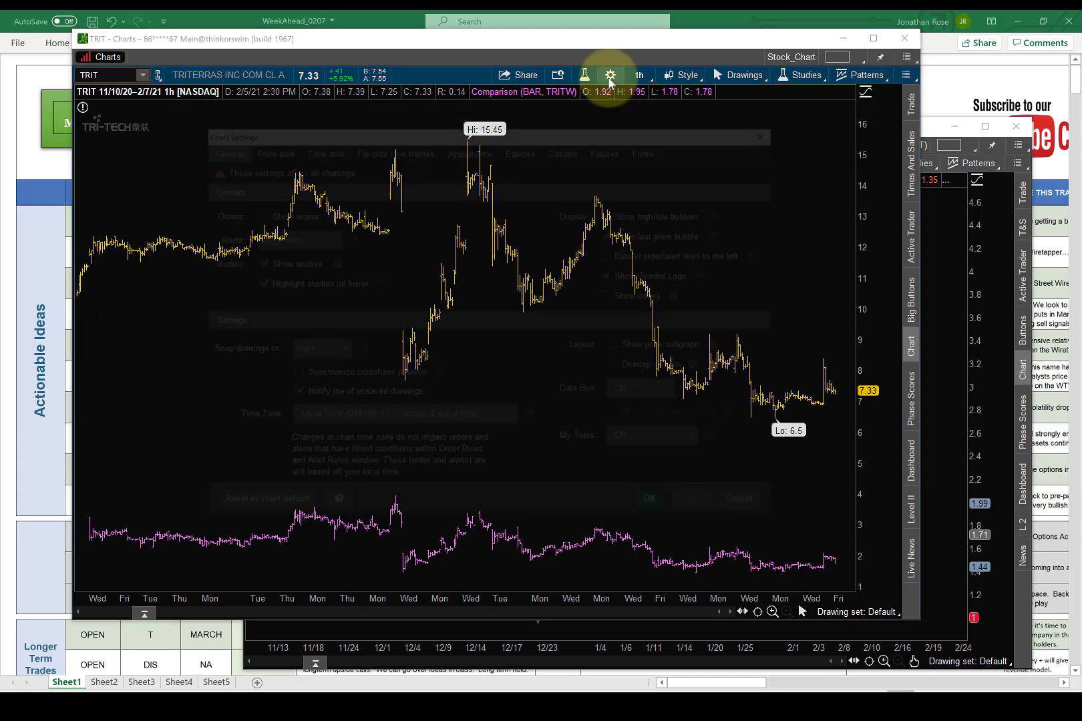
left_click(272, 151)
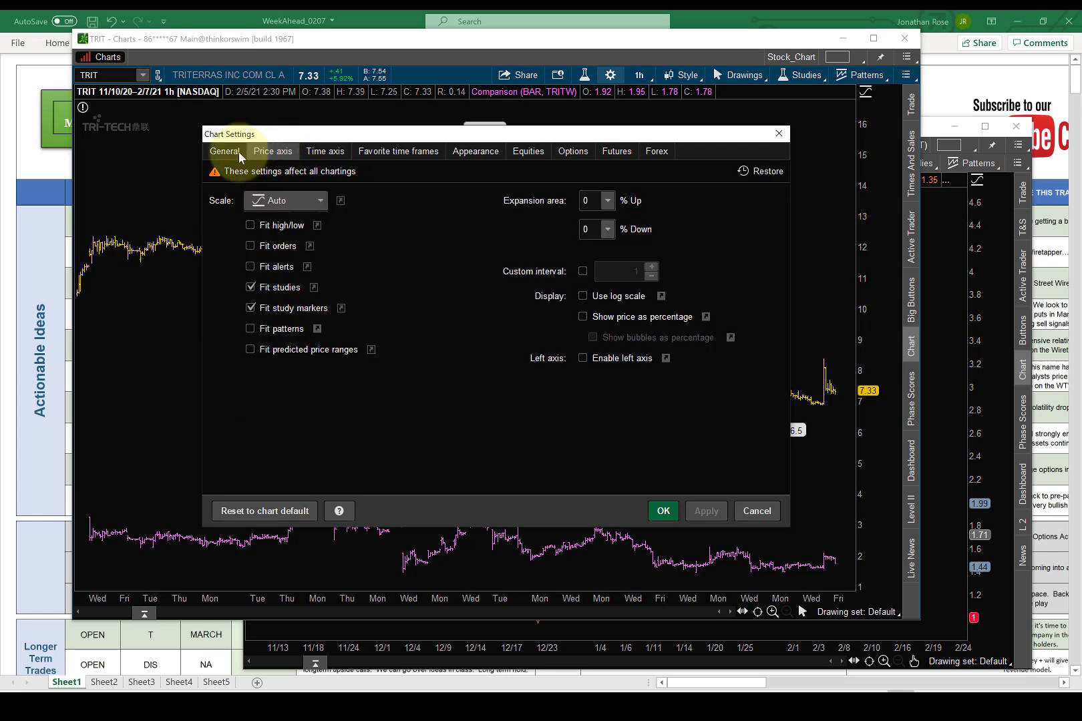
left_click(579, 318)
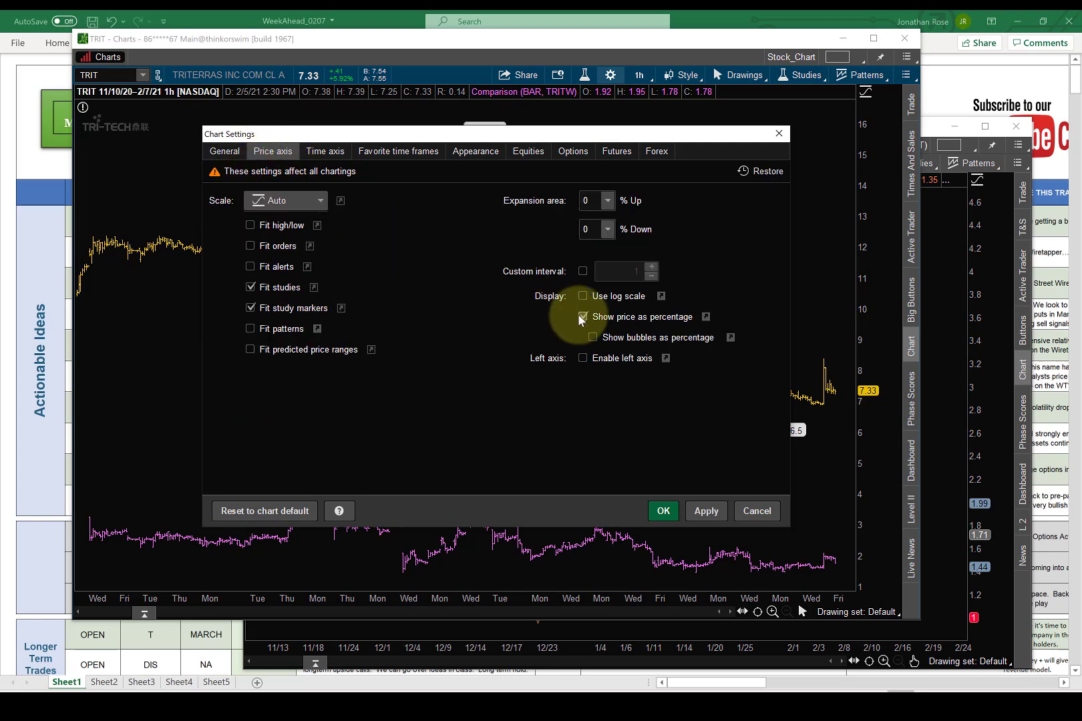
left_click(706, 512)
left_click(667, 512)
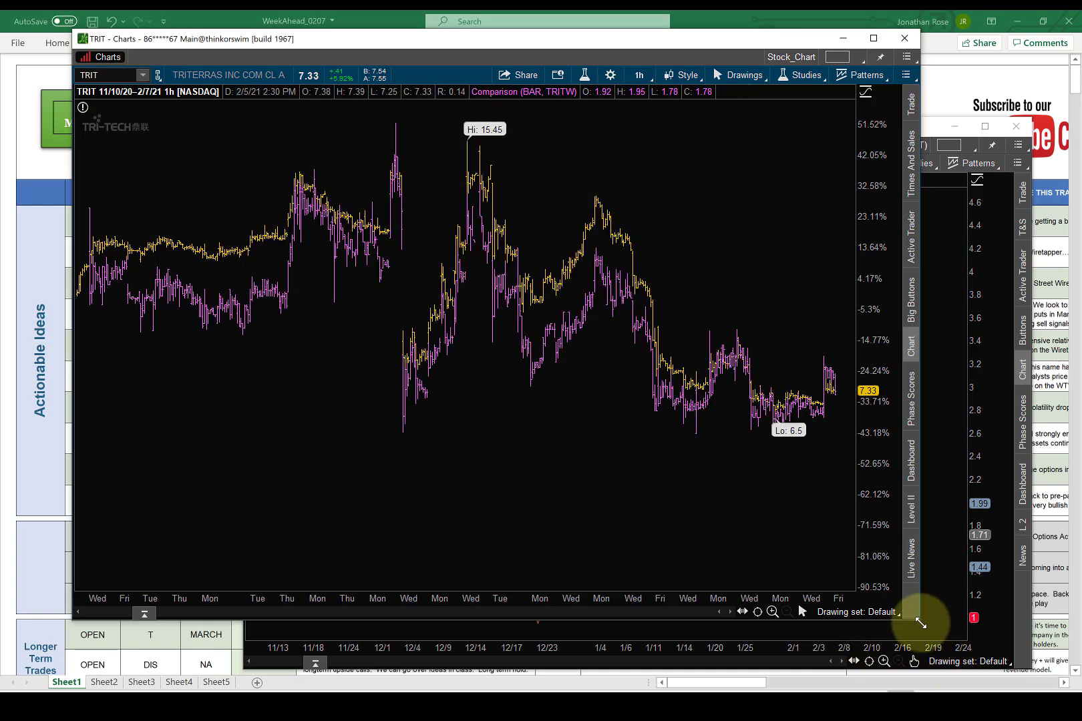
left_click_drag(1011, 669, 1071, 694)
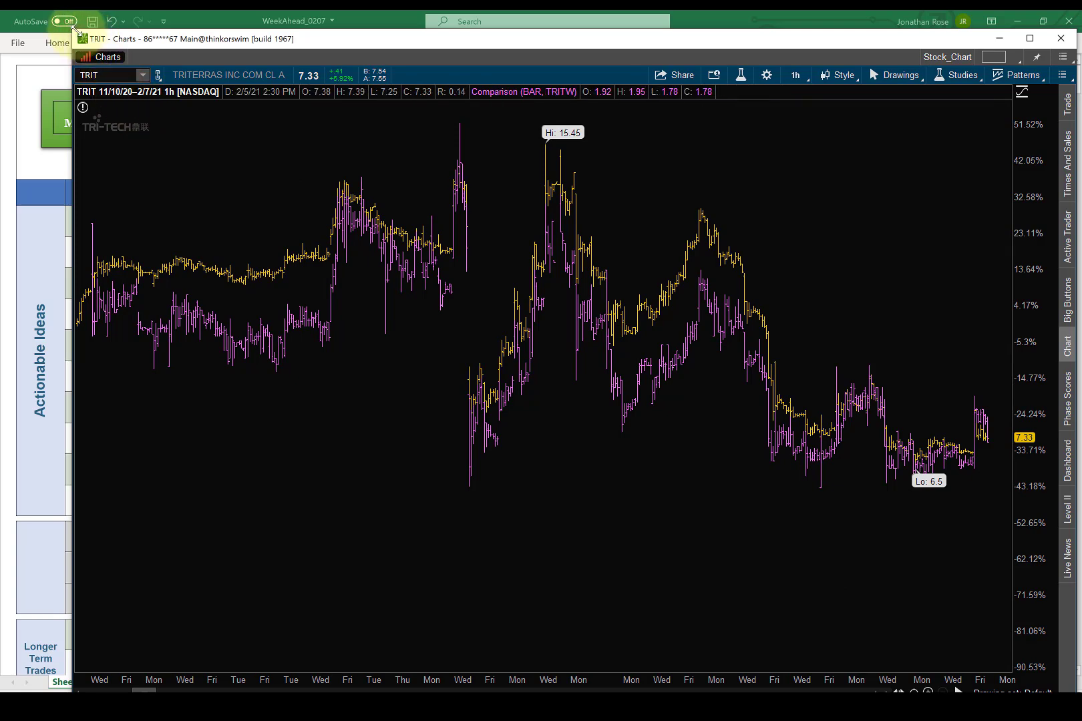
left_click_drag(74, 31, 8, 22)
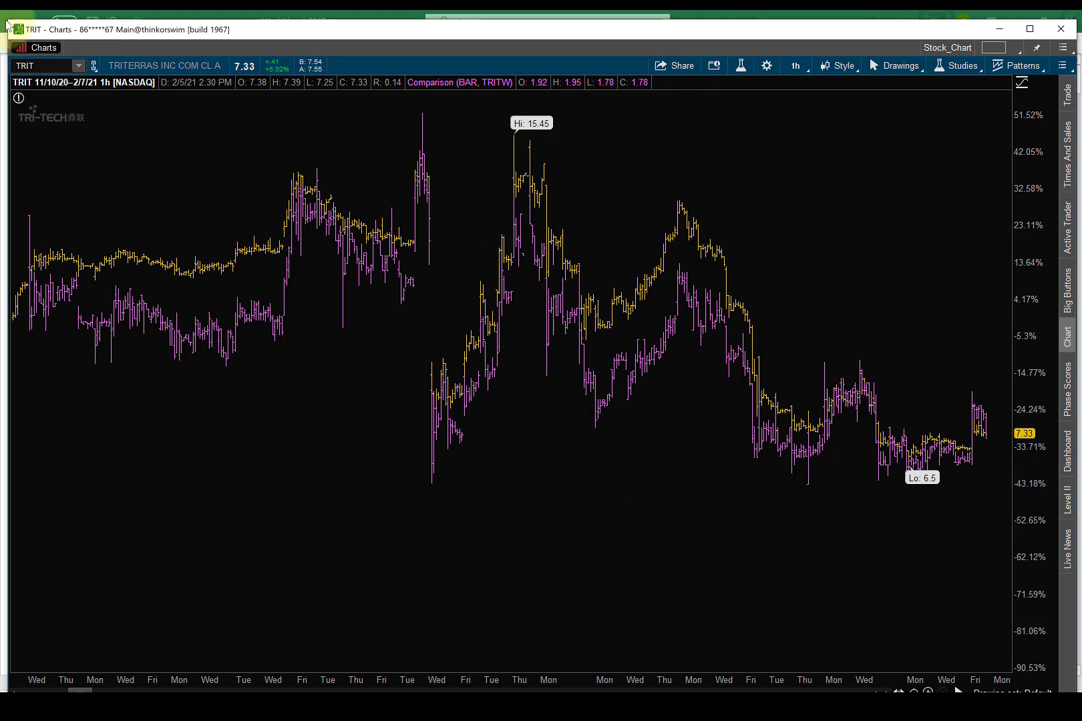
Add a chart note: 'W - 5YR WARRANTS', 'WARRANTS = OUT OF THE MONEY CALL', '$11.50 strike expire November 10, 2025'
left_click(748, 239)
type("W -")
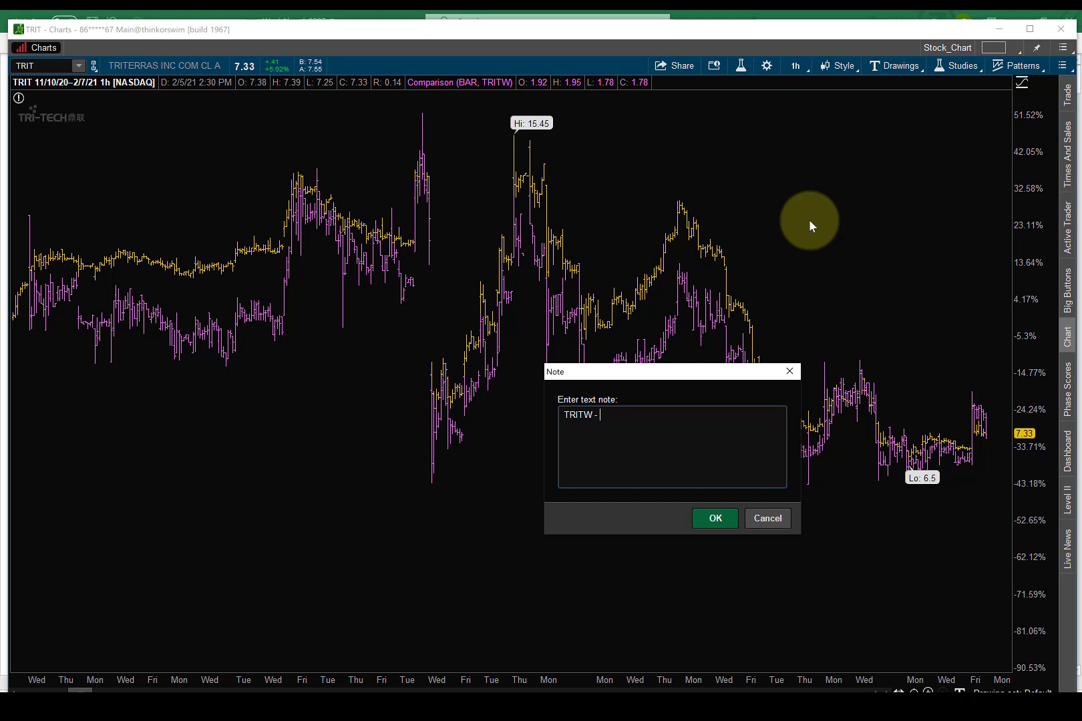
type(" 5YR WARRANTS")
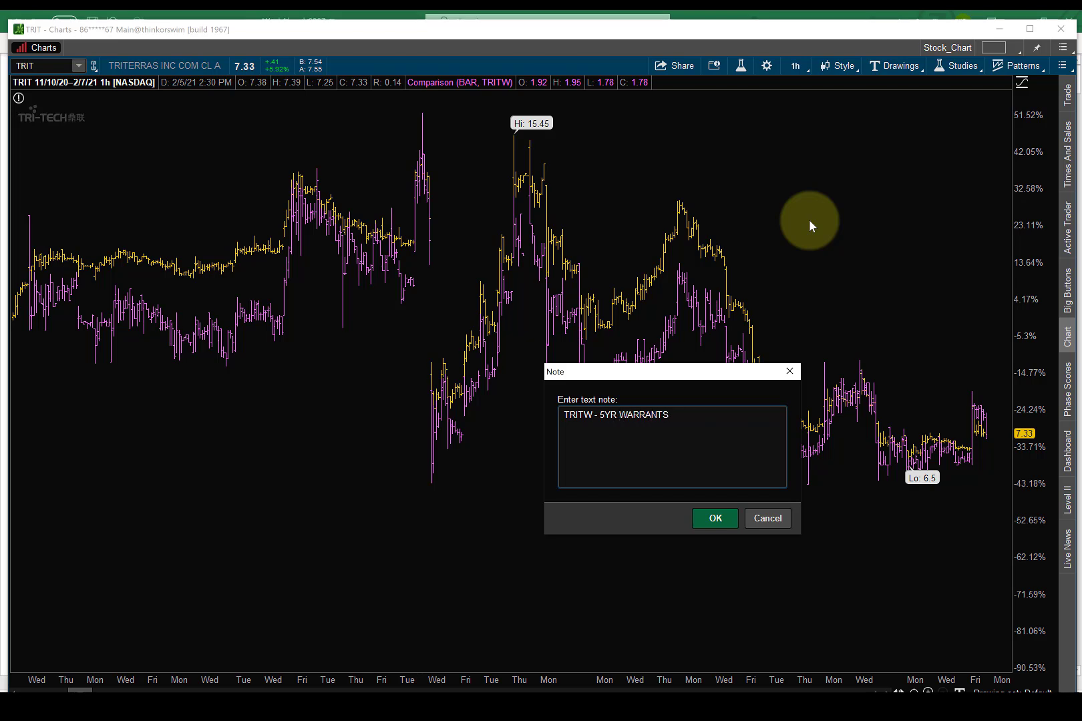
key("Return")
type("WARRANTS =")
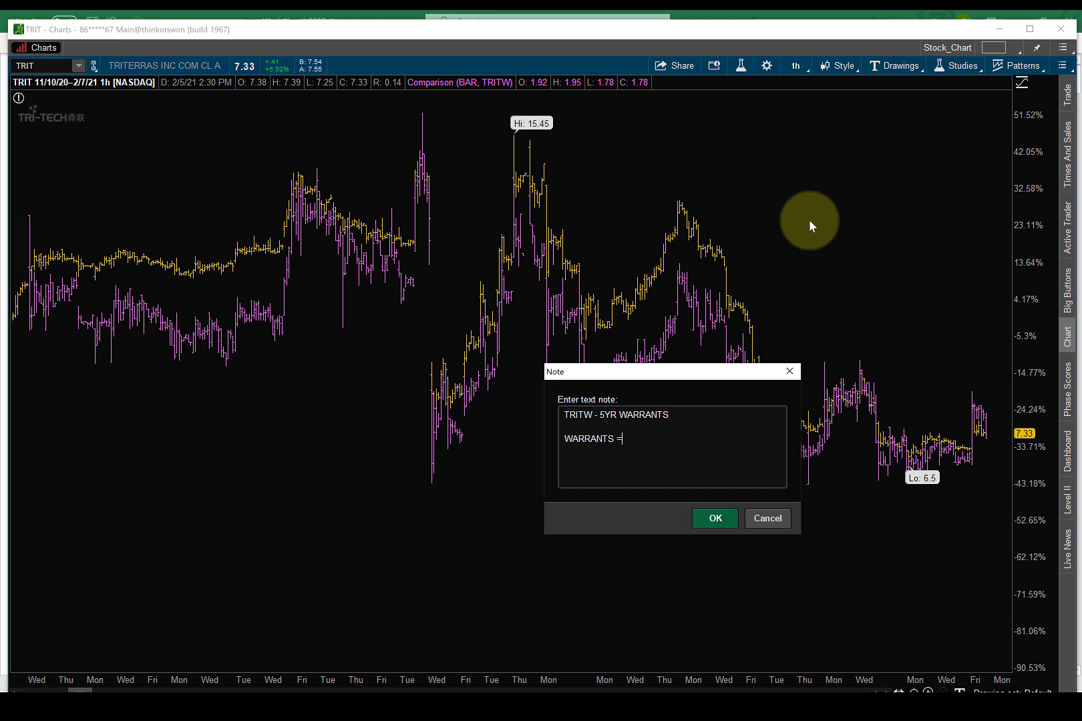
type(" OUT OF THE MONEY CALL")
key("Return")
key("Return")
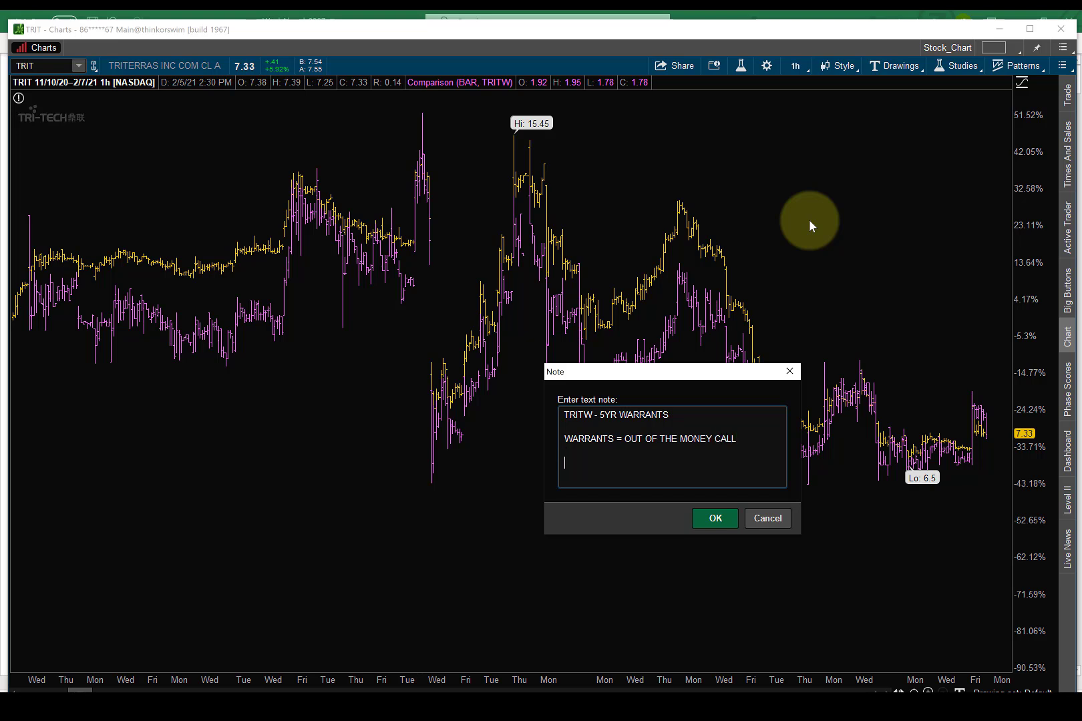
type("$")
type("11.50")
type(" strike ")
type("expire")
type(" No")
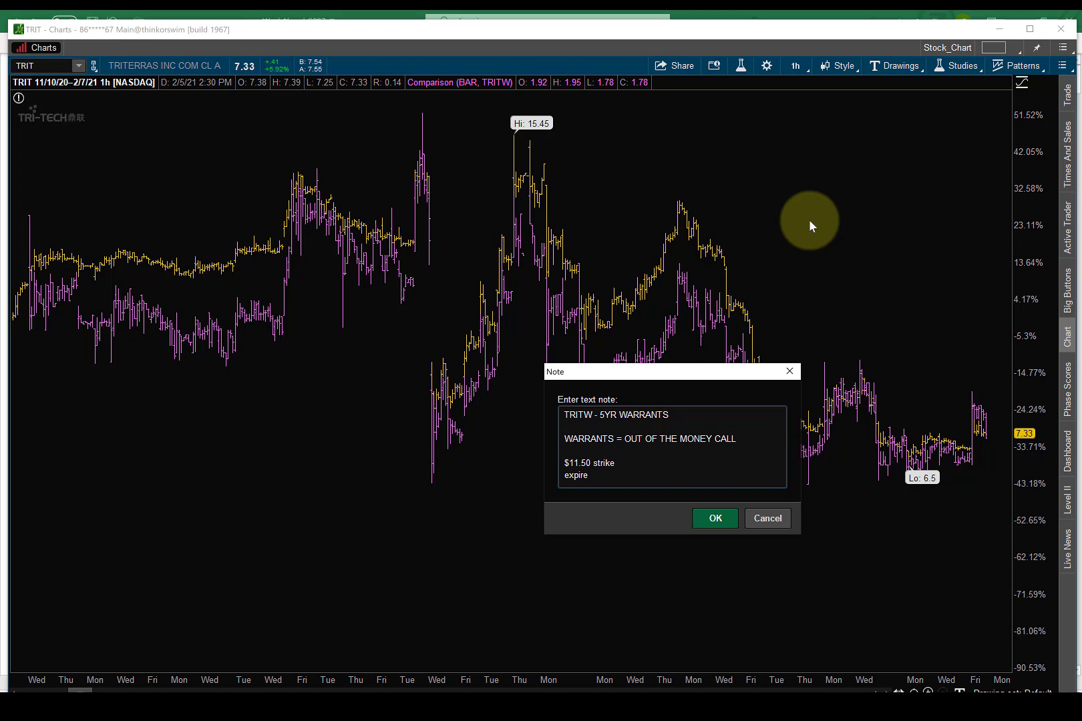
type("vember")
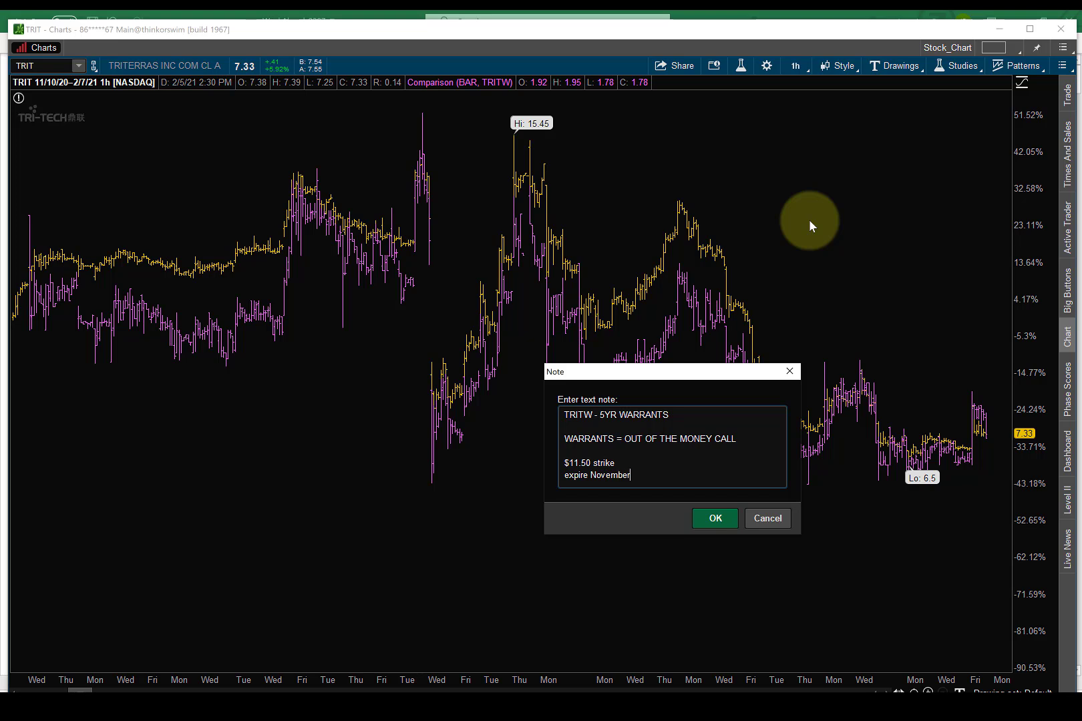
type(" 10, 2025")
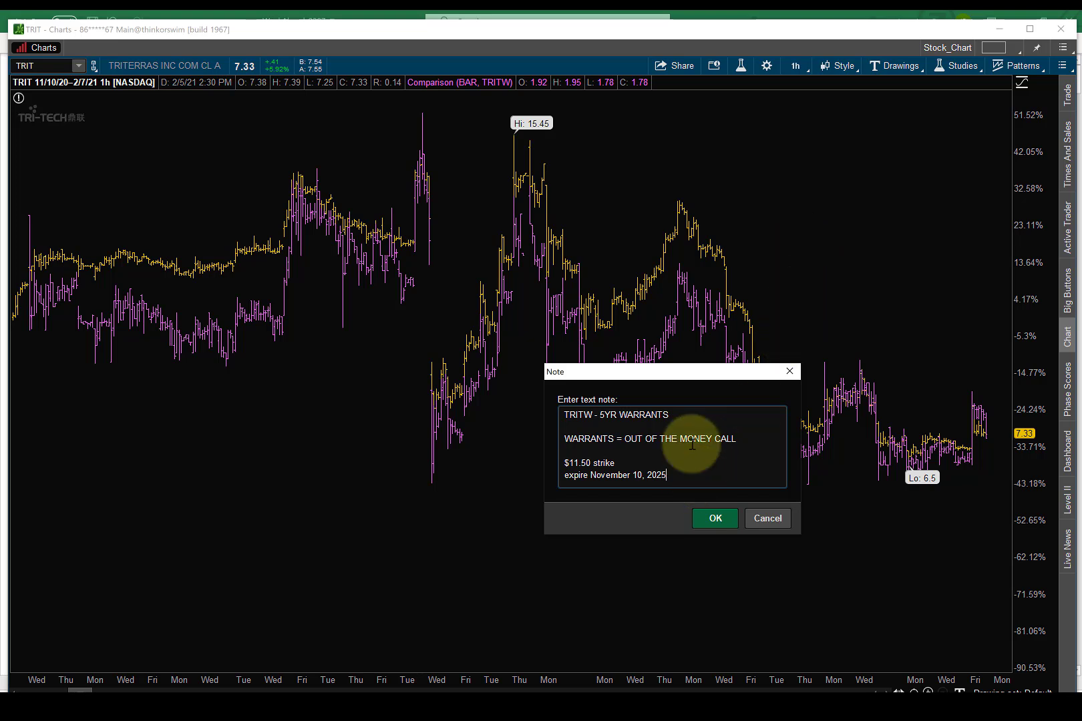
Place the TRITW warrant note on the chart in white and bring the TRIT option chain forward
left_click(728, 520)
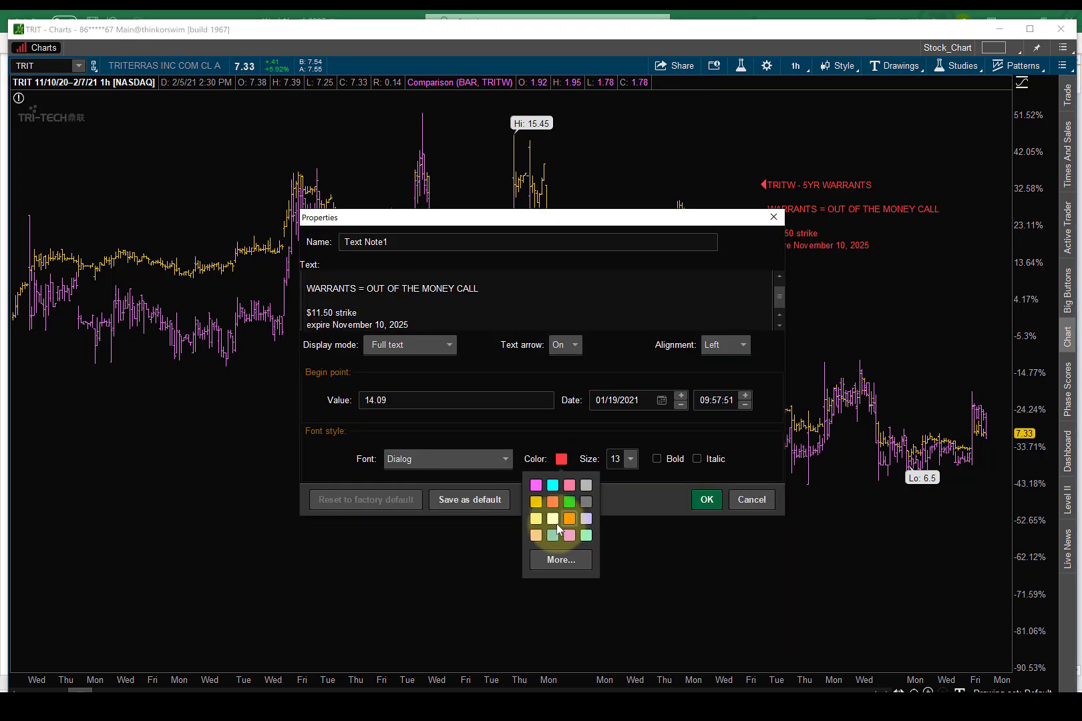
left_click(555, 514)
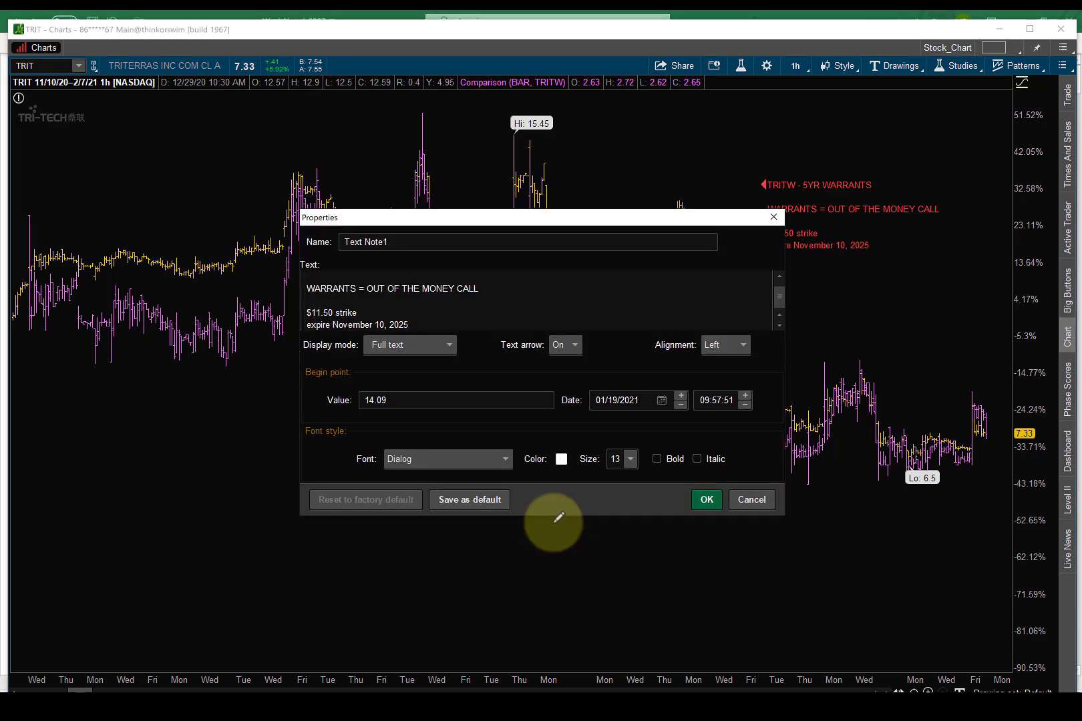
left_click(718, 502)
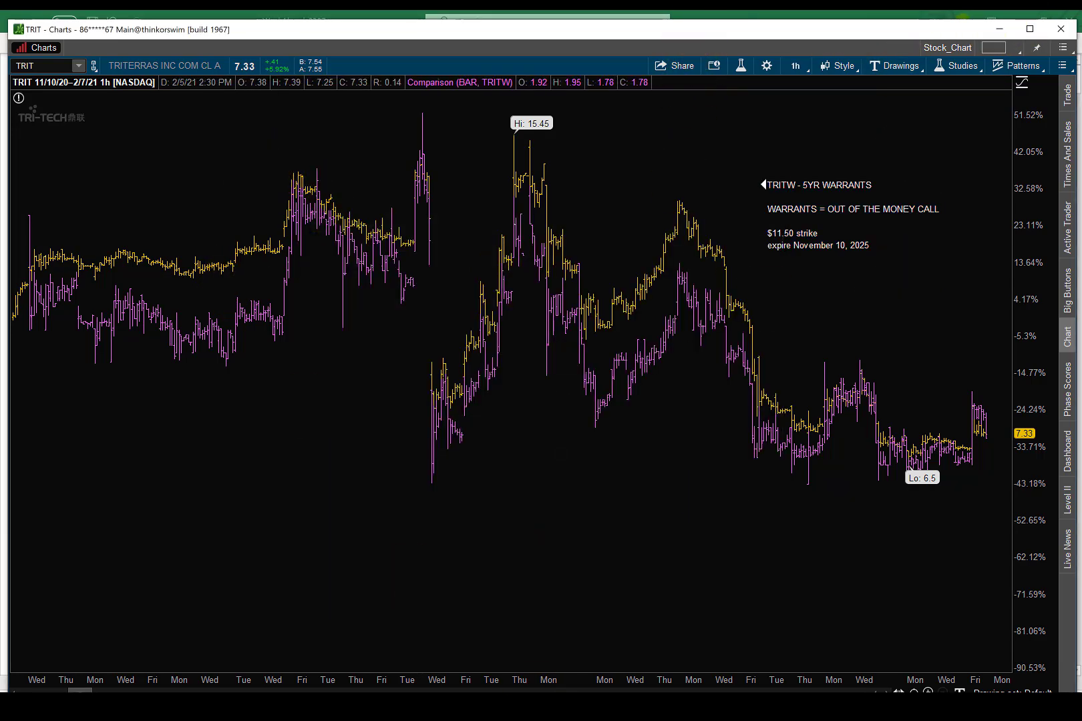
left_click(499, 648)
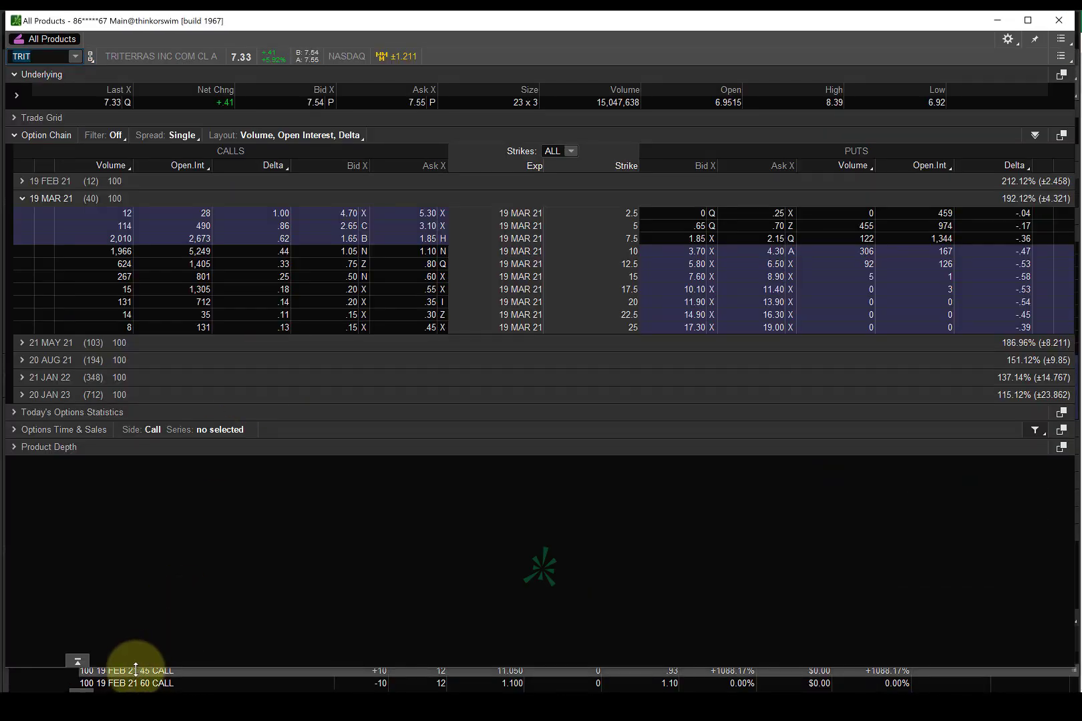
Drag the Position panel splitter up to enlarge the positions panel in All Products
left_click_drag(135, 670, 189, 386)
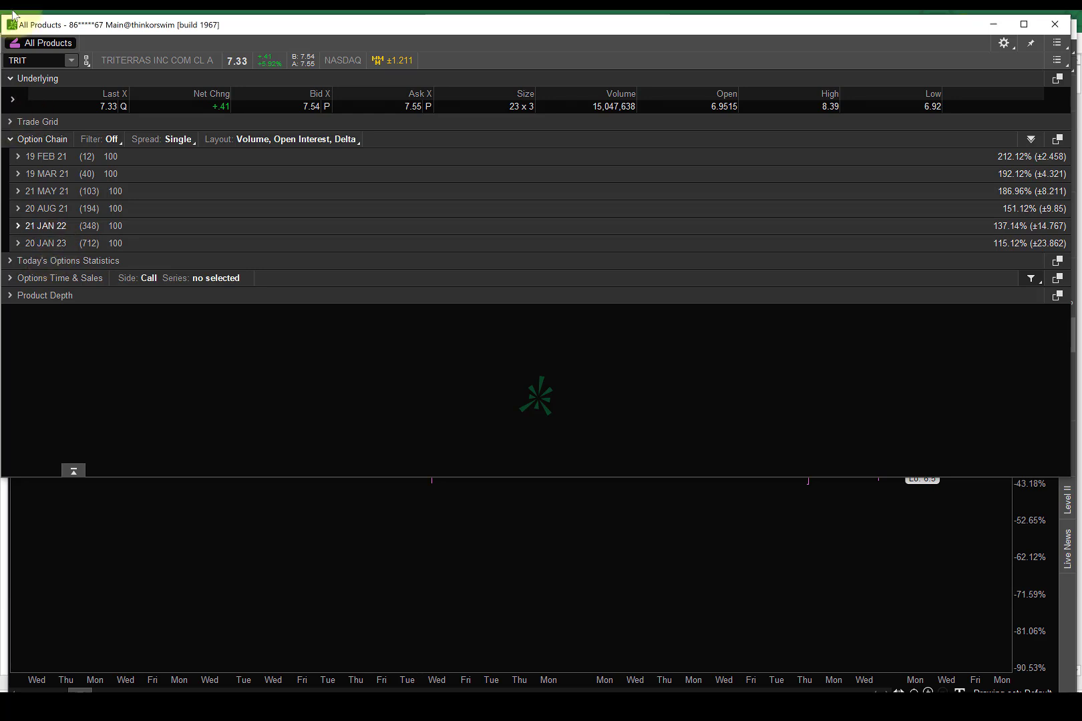
Resize and reposition the All Products and TRITW chart windows so the chart sits above the option chain
left_click_drag(2, 13, 47, 111)
mouse_move(222, 127)
left_mouse_down()
mouse_move(194, 220)
mouse_move(223, 135)
left_mouse_up()
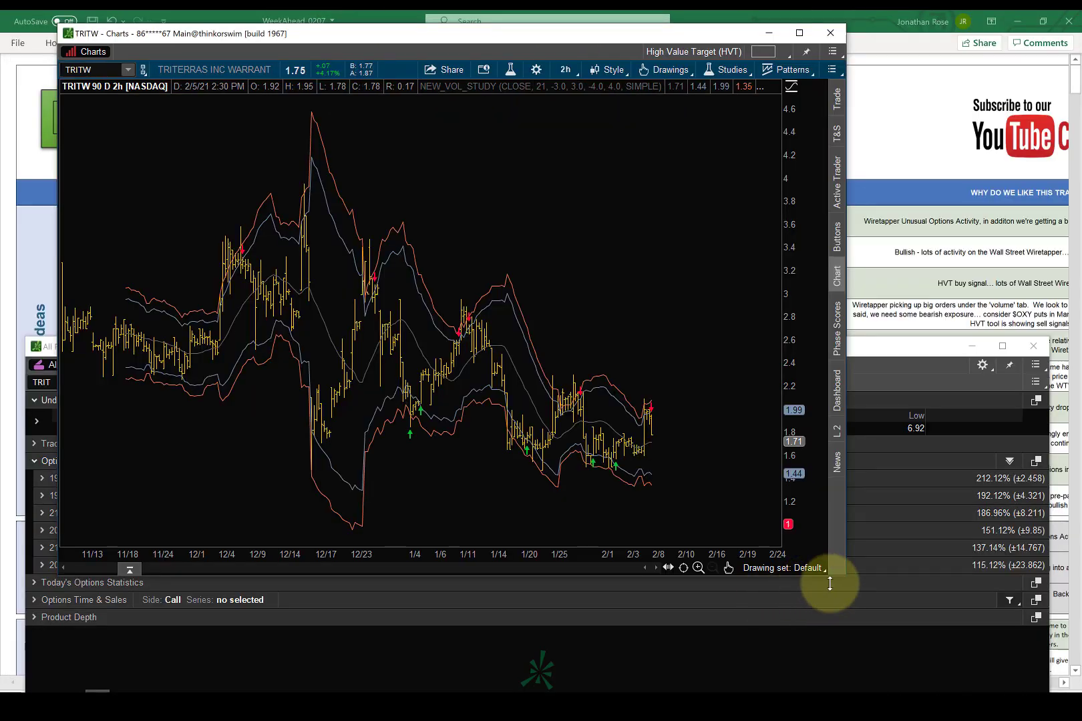
left_click_drag(843, 575, 915, 339)
left_click_drag(468, 330, 464, 369)
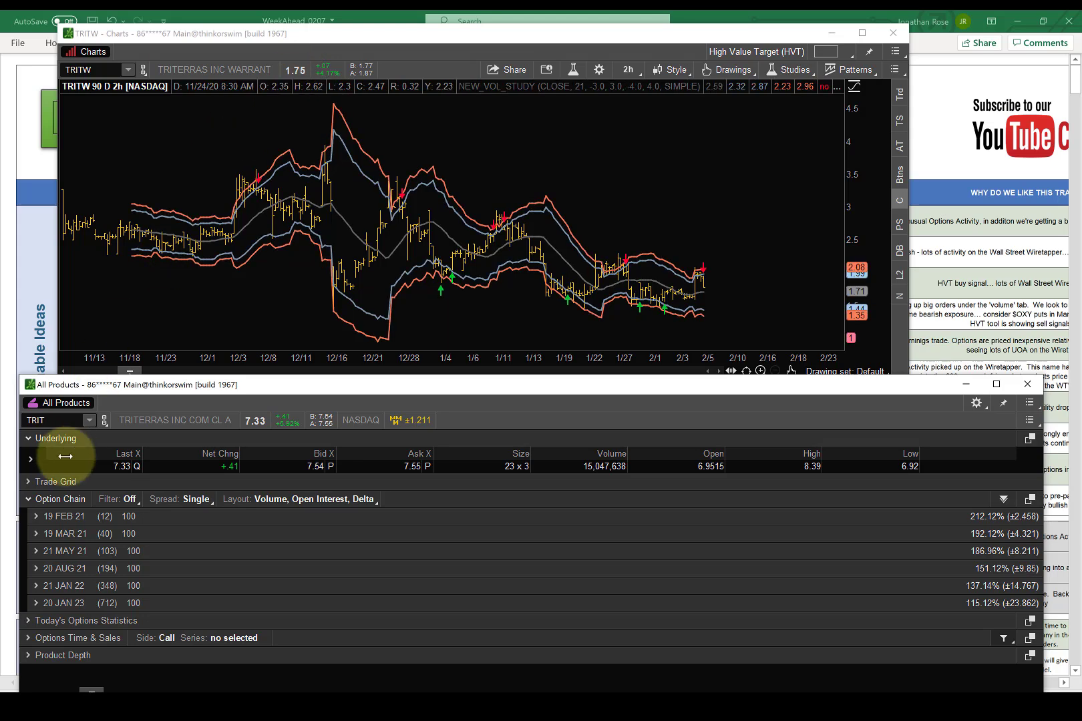
Expand the TRIT 20 JAN 23 expiration and scroll through its strikes
left_click(37, 603)
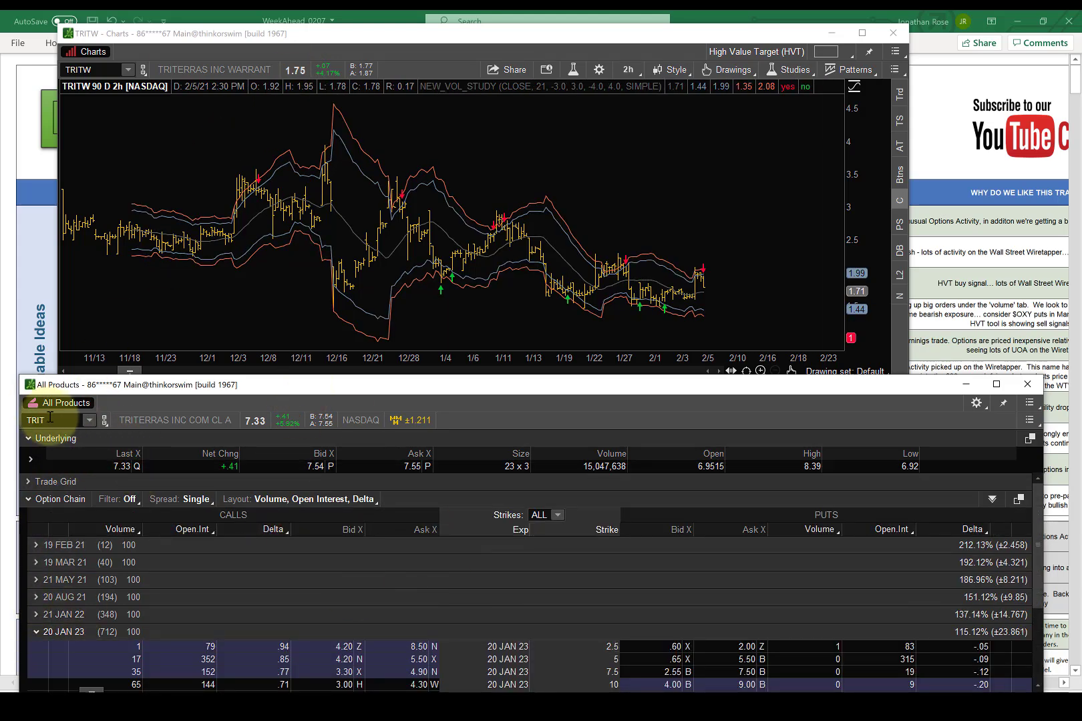
scroll(611, 641, "down", 3)
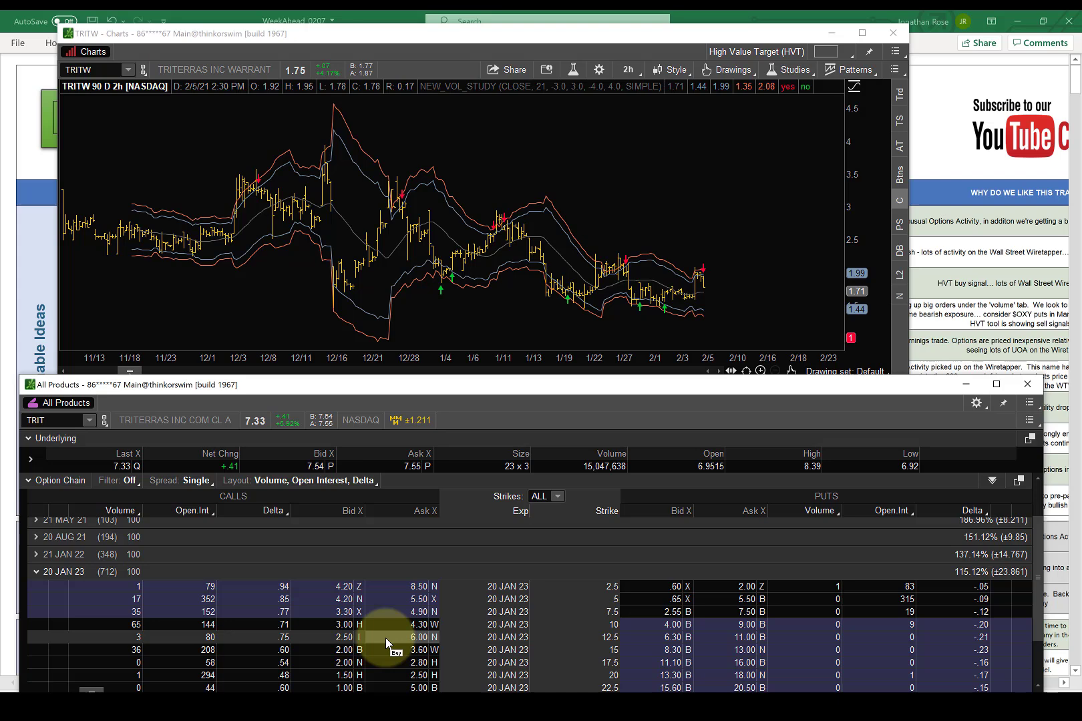
scroll(385, 638, "down", 1)
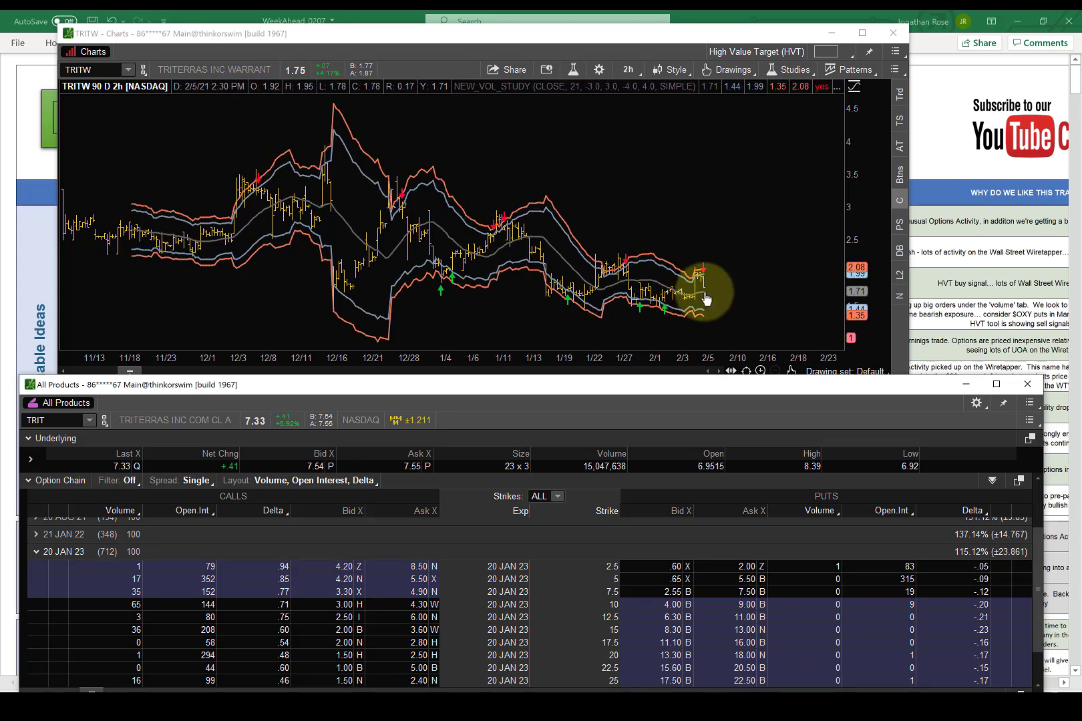
Load TRITW to check for warrant options, then switch the quote back to TRIT
left_click(57, 419)
type("W")
key("Return")
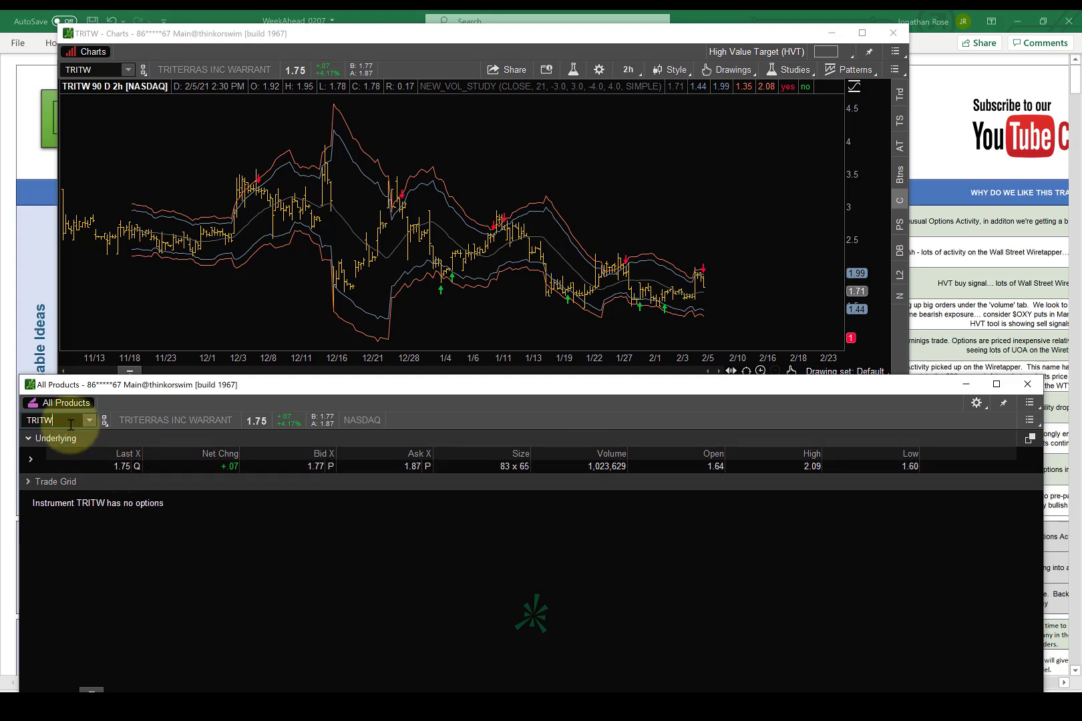
key("BackSpace")
key("Return")
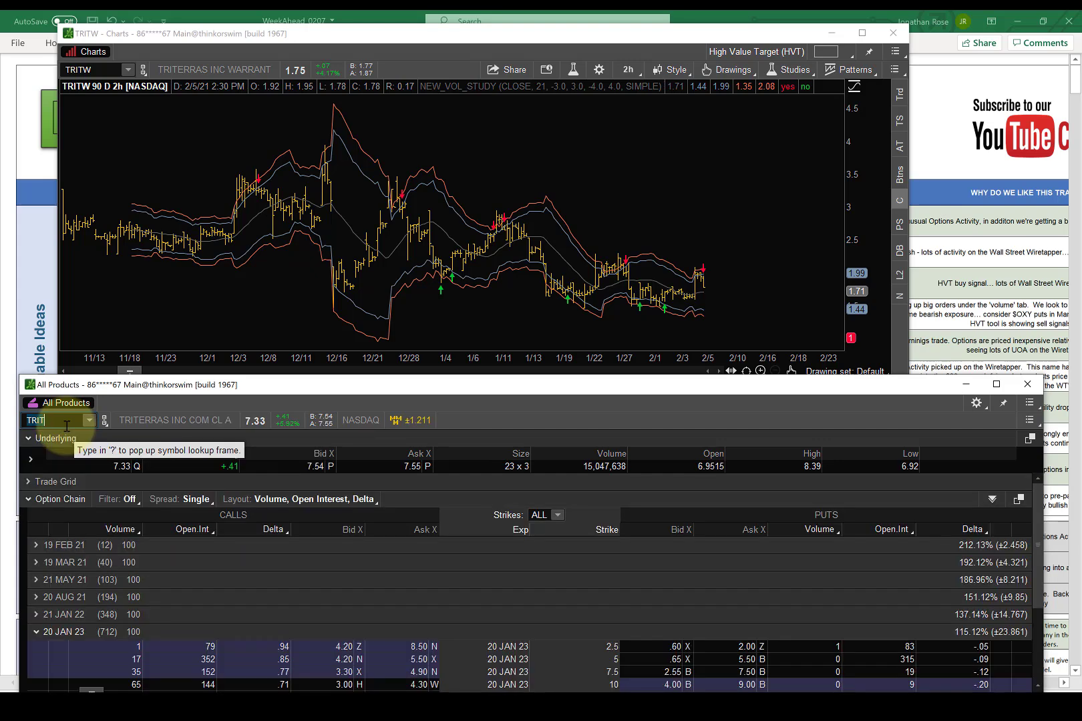
Scroll the 20 JAN 23 strikes and settle the option chain window just below the TRITW chart
left_click_drag(148, 393, 152, 349)
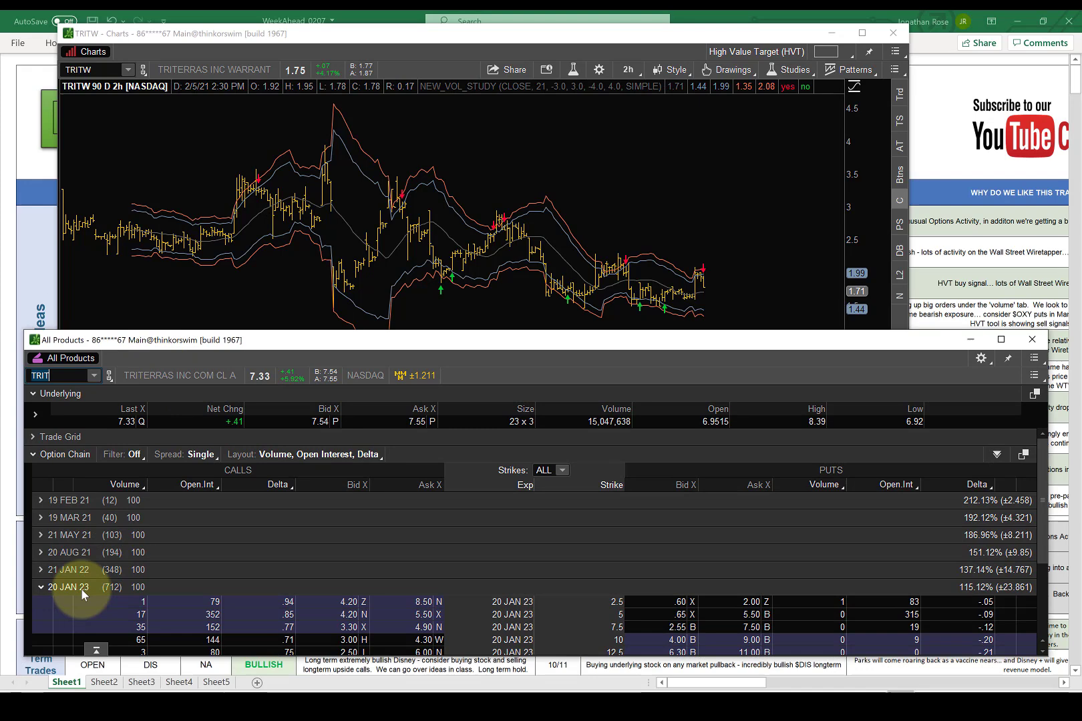
scroll(81, 589, "down", 1)
scroll(497, 593, "down", 1)
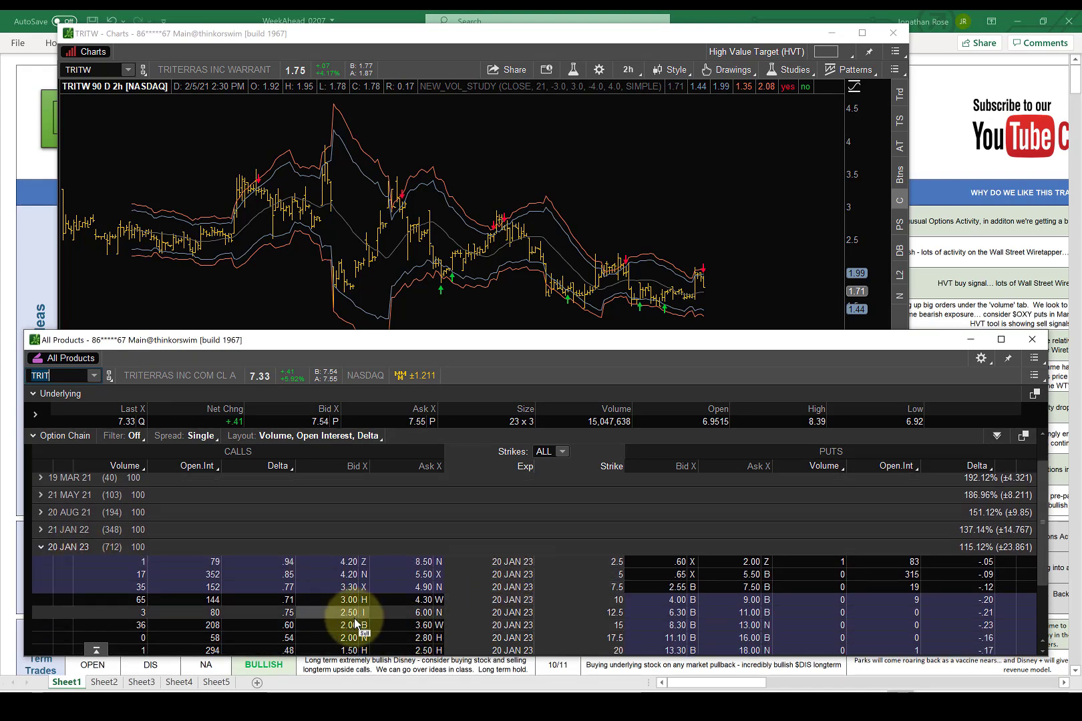
scroll(354, 619, "down", 1)
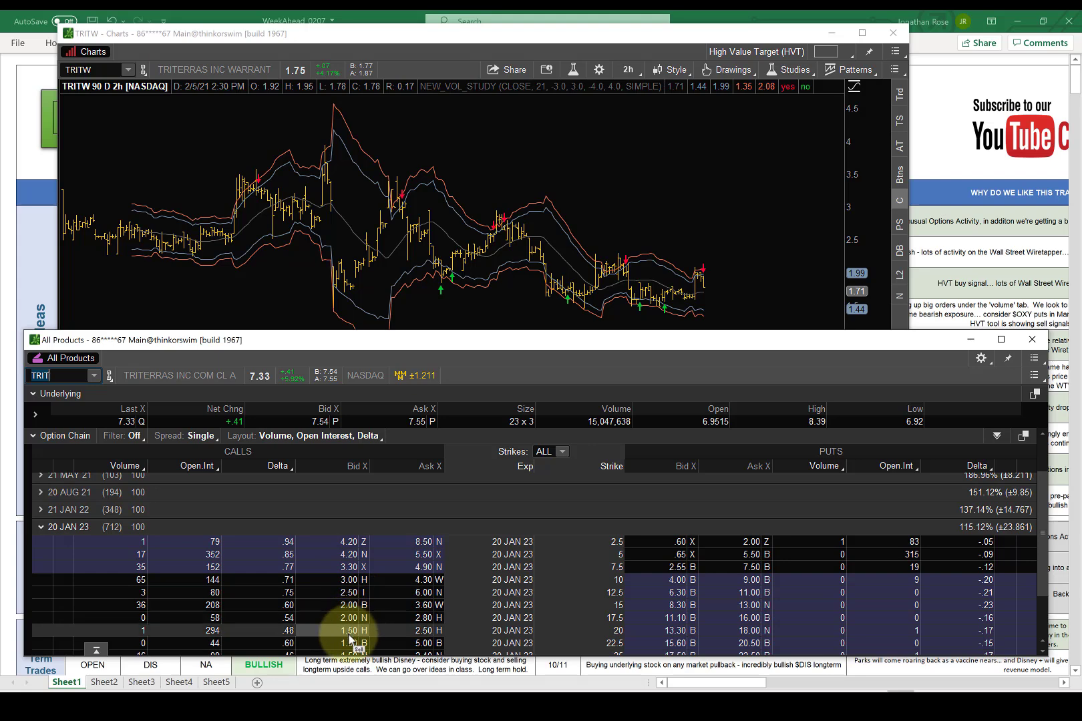
scroll(350, 640, "down", 1)
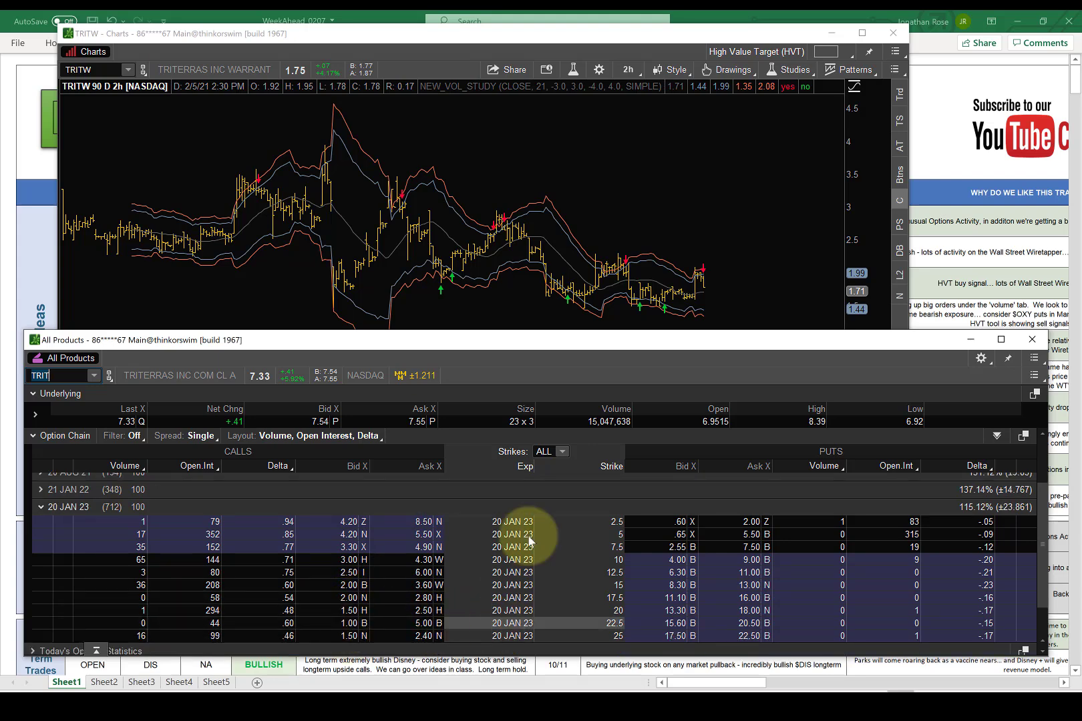
left_click_drag(537, 342, 536, 399)
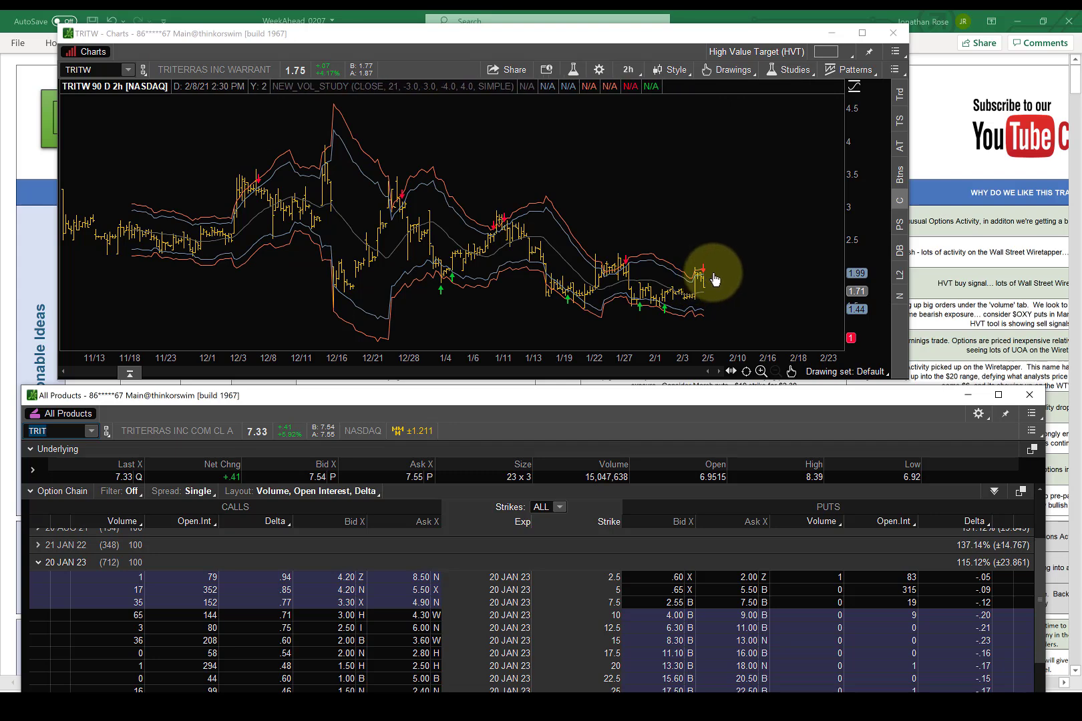
Minimize the TRITW chart and All Products windows to reveal the Excel trade sheet
left_click(829, 35)
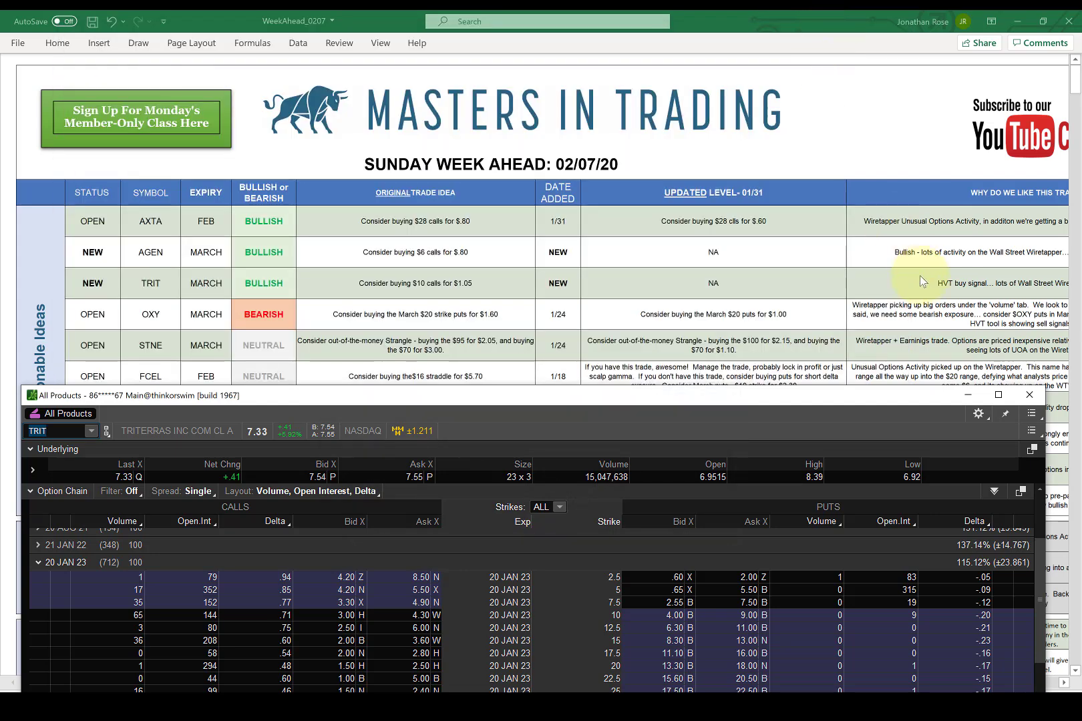
left_click(968, 397)
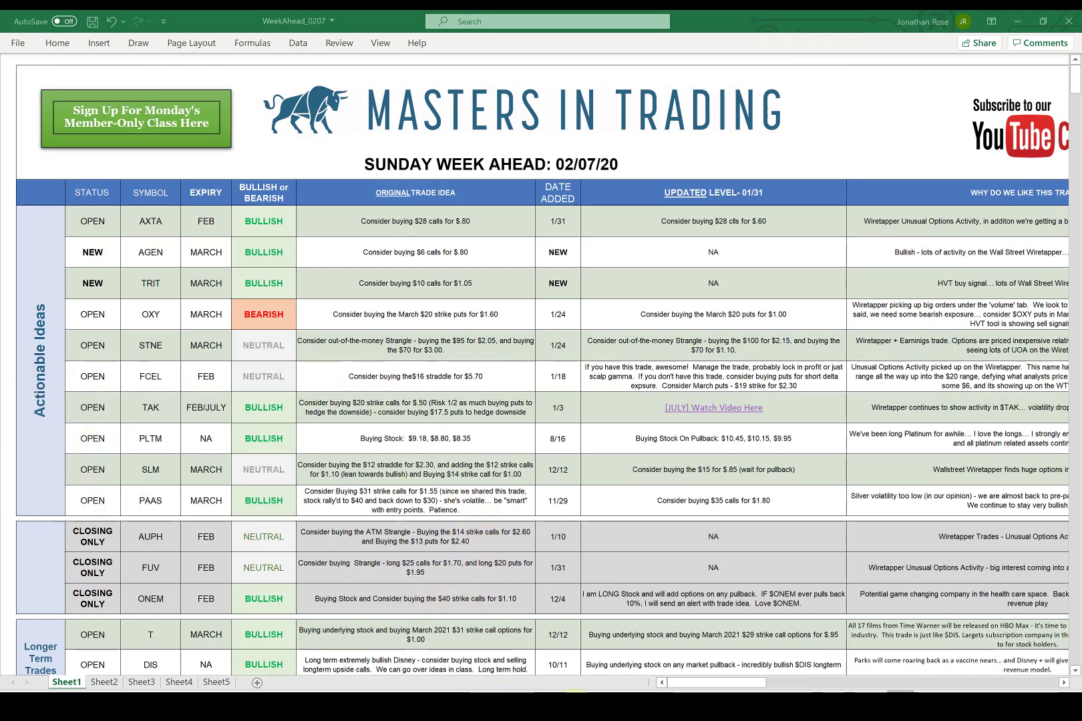
Change the /HG copper chart's symbol to TRIT, then switch to the Wiretapper TRIT volume page
mouse_move(577, 705)
left_click(611, 668)
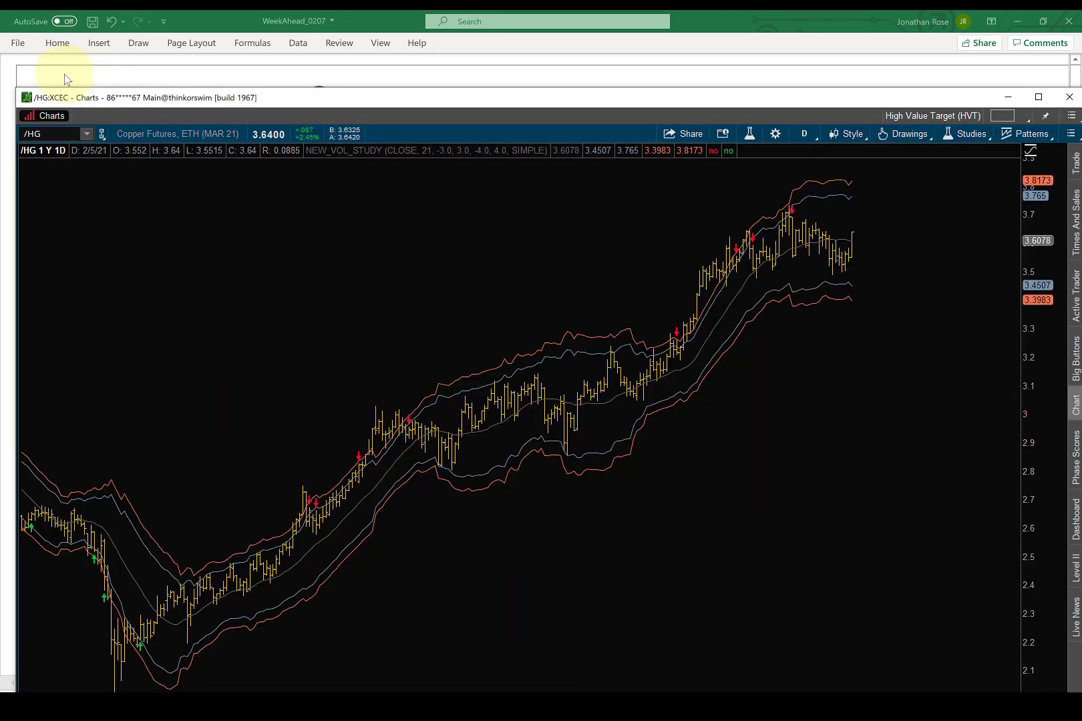
left_click(59, 131)
type("TR")
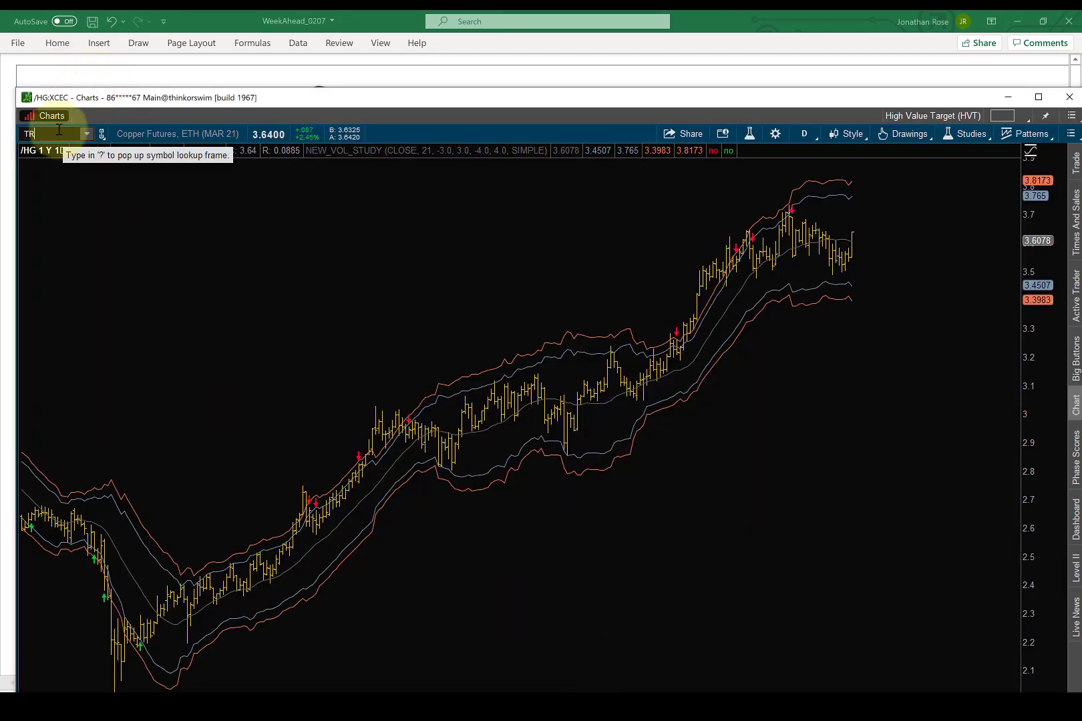
type("IT")
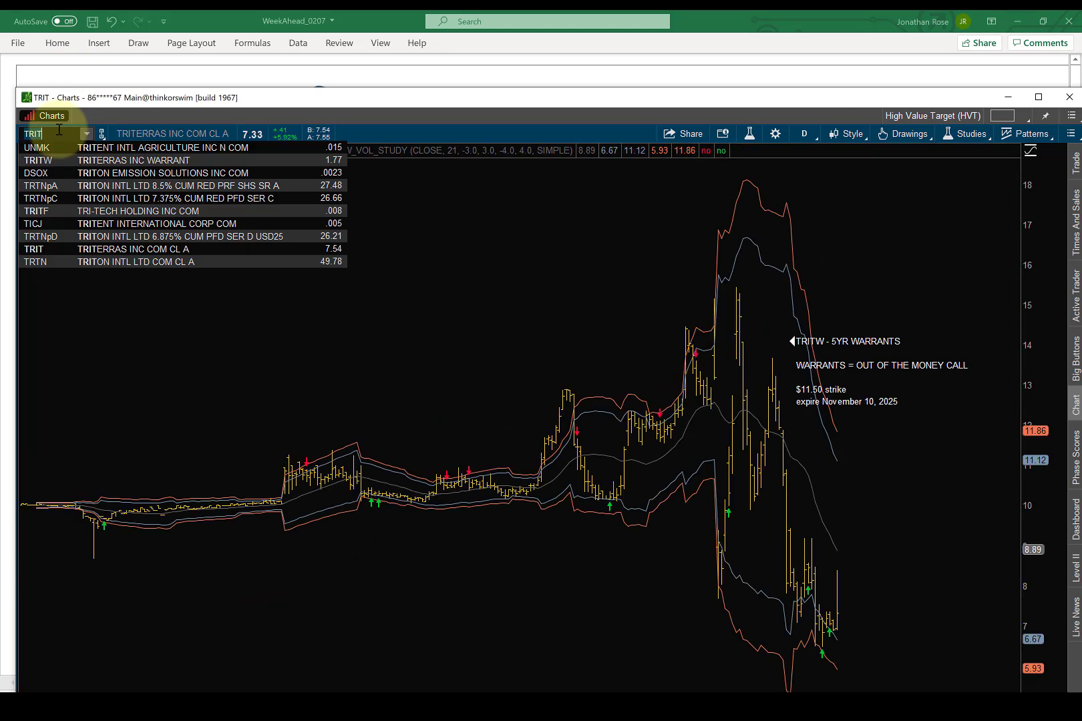
key("Down")
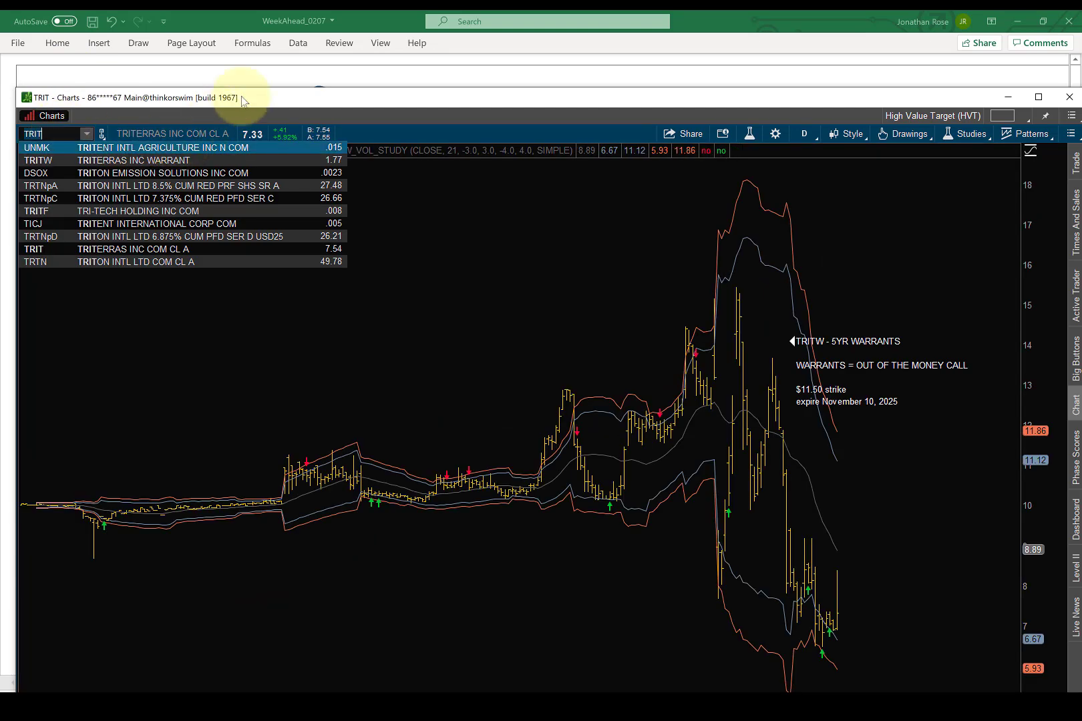
left_click(62, 133)
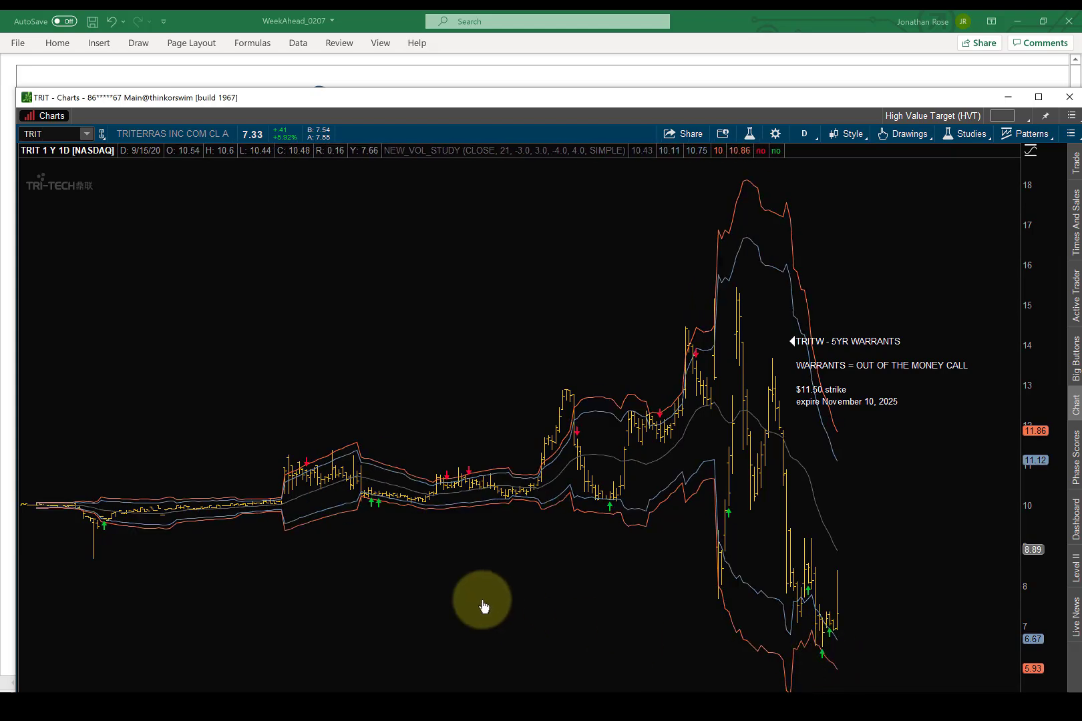
key("alt+Tab")
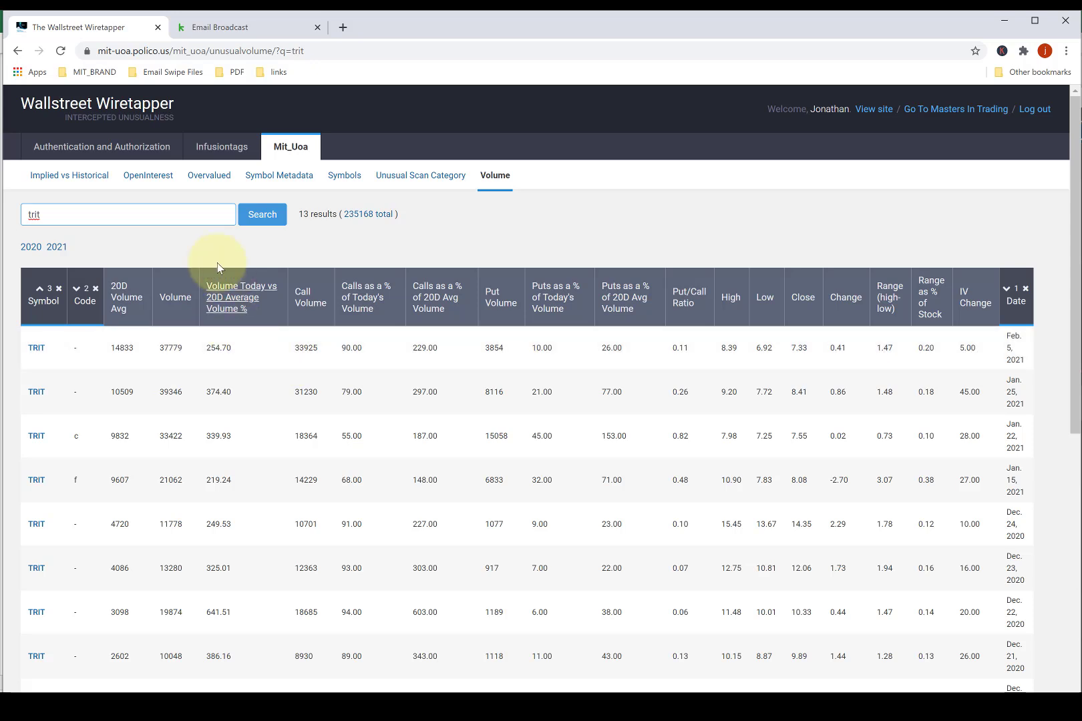
left_click(95, 177)
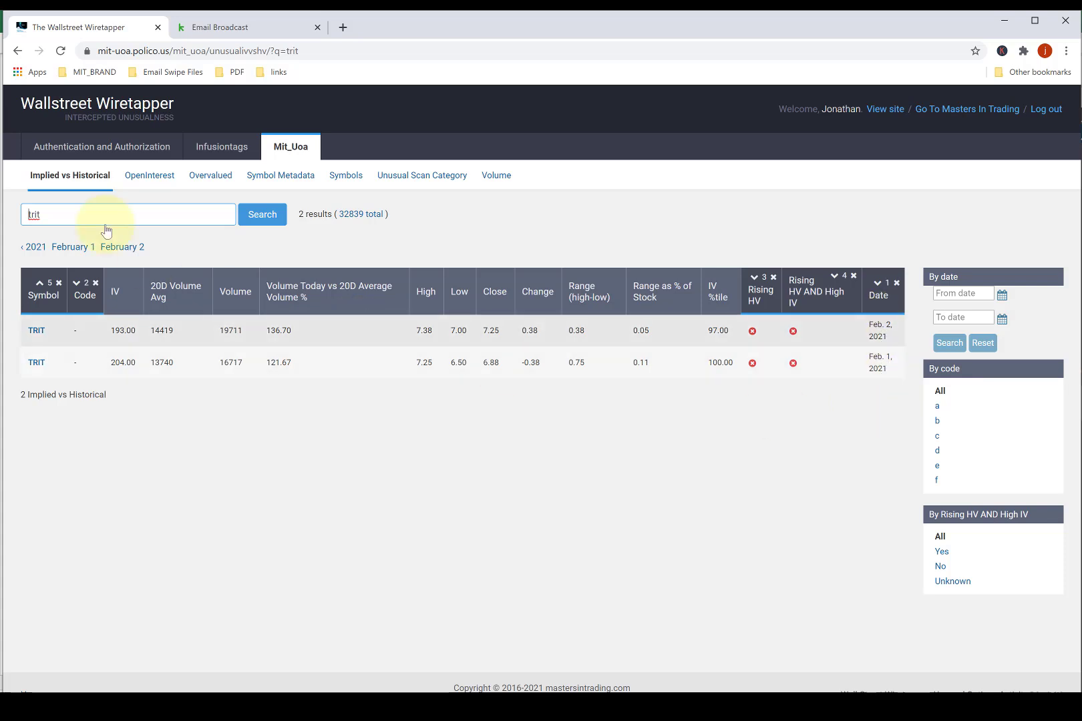
left_click(489, 176)
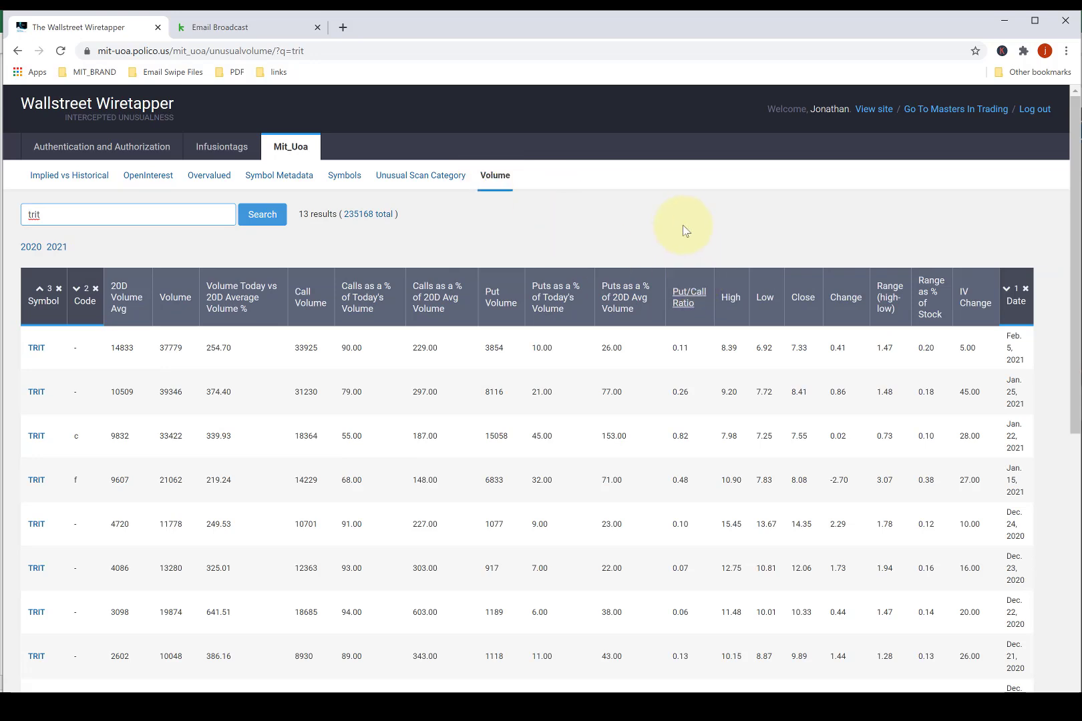
Minimize Chrome and Excel so the annotated TRIT daily chart is in front
left_click(1005, 21)
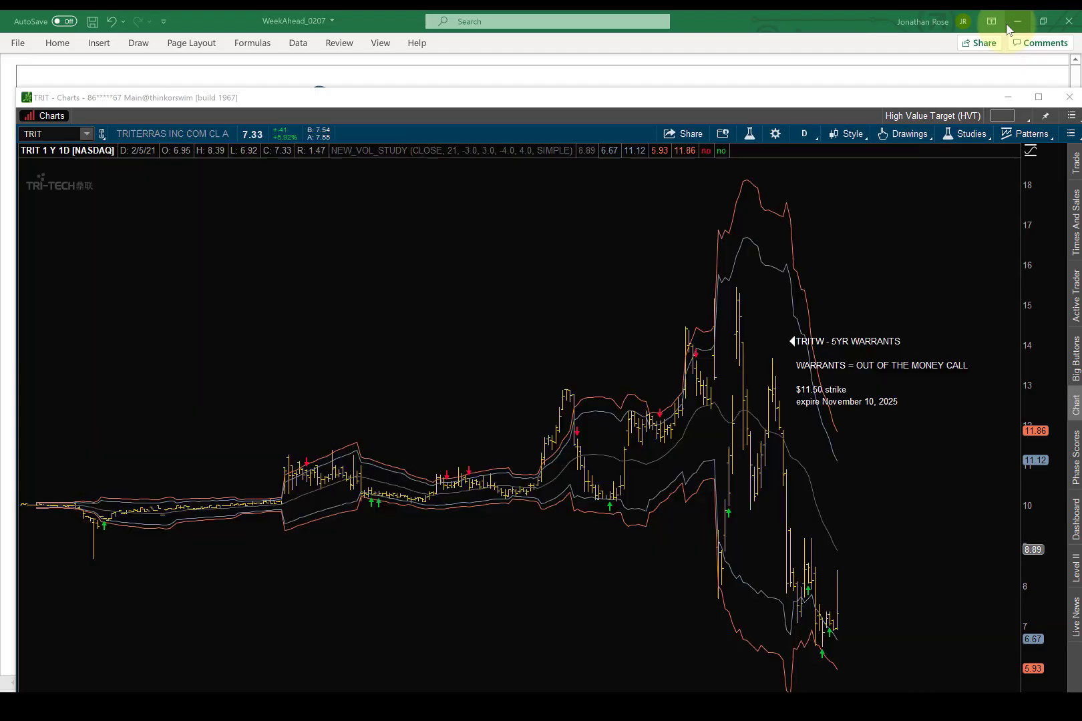
left_click(695, 27)
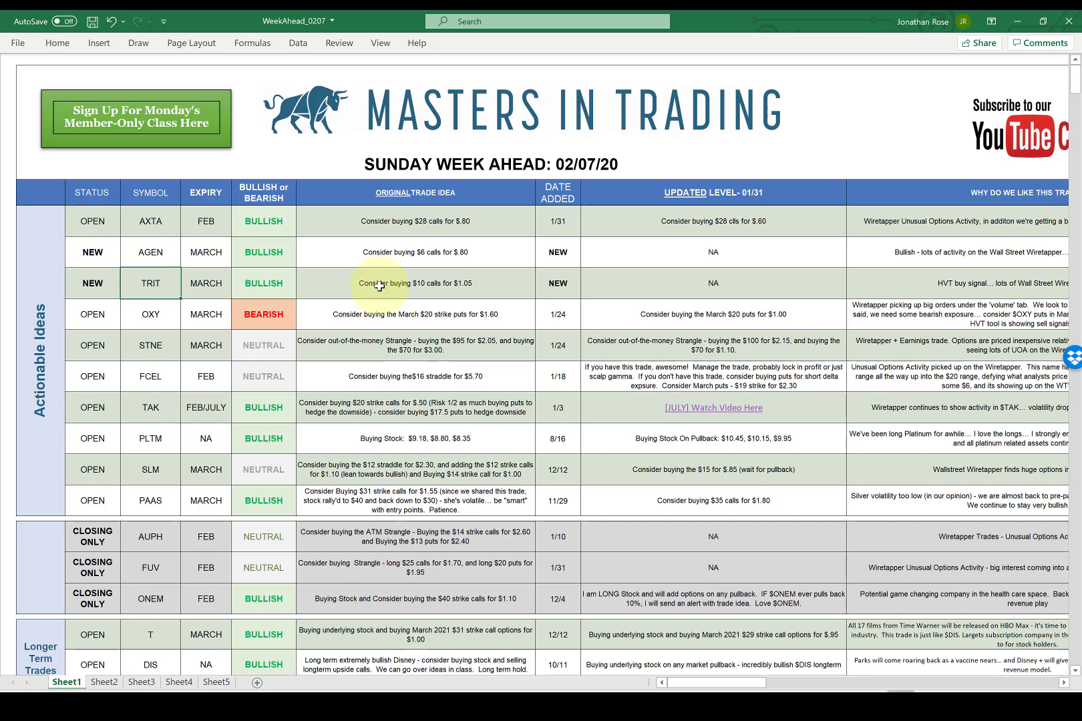
left_click(1017, 22)
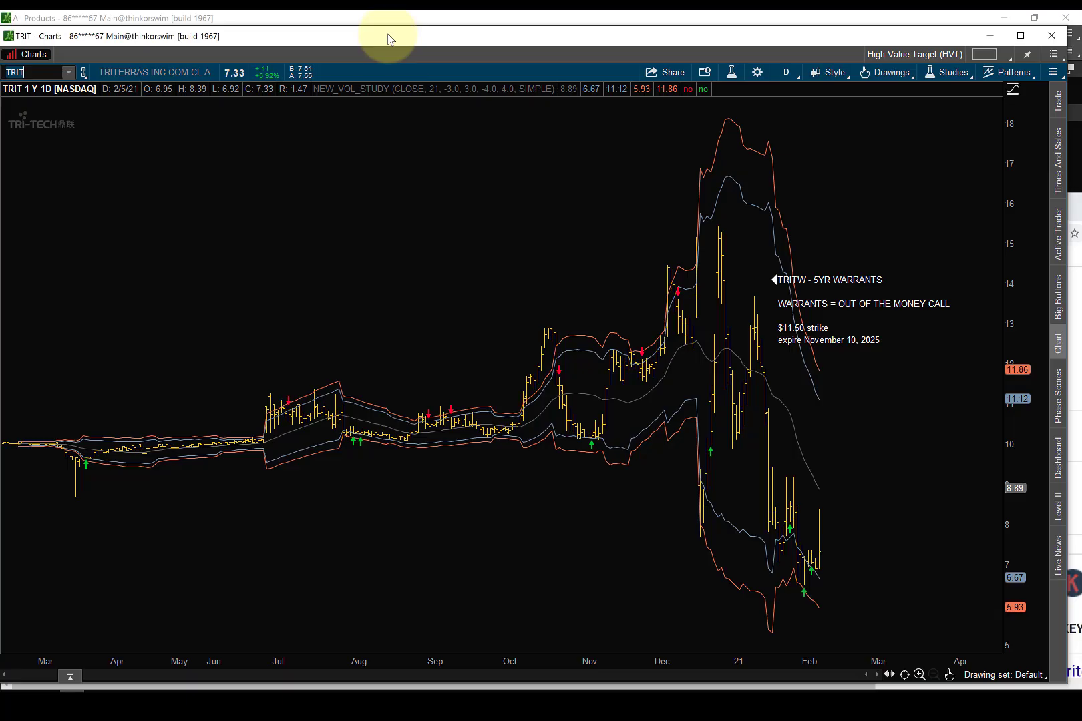